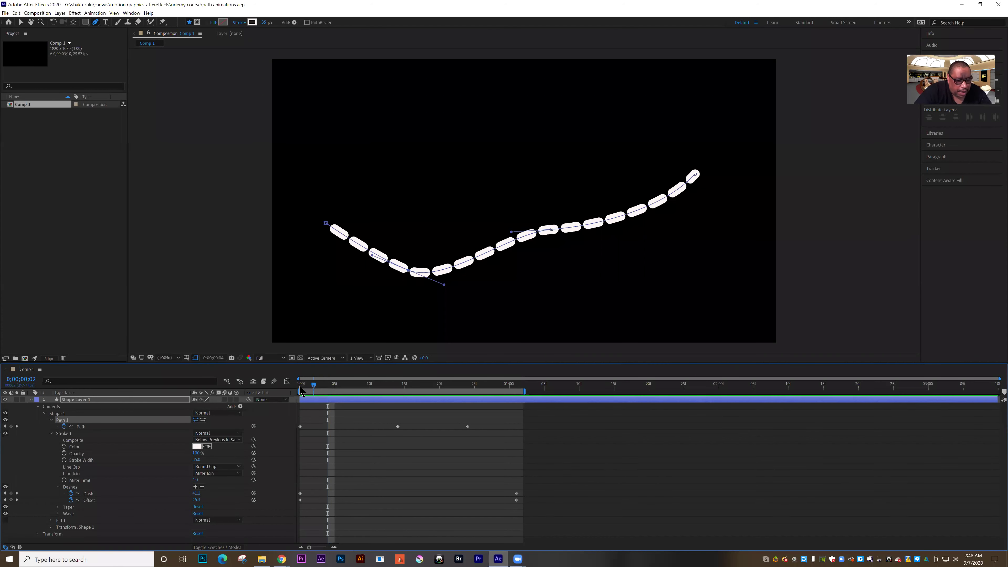
Step: Preview the finished dashed-path animation, scrub through it and return to the first frame
key(Home)
key(space)
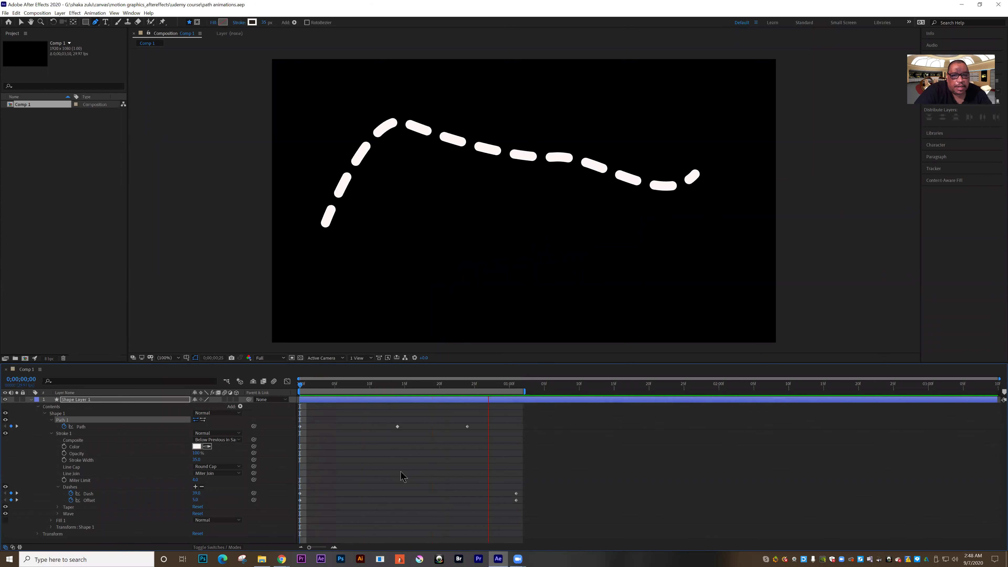
key(space)
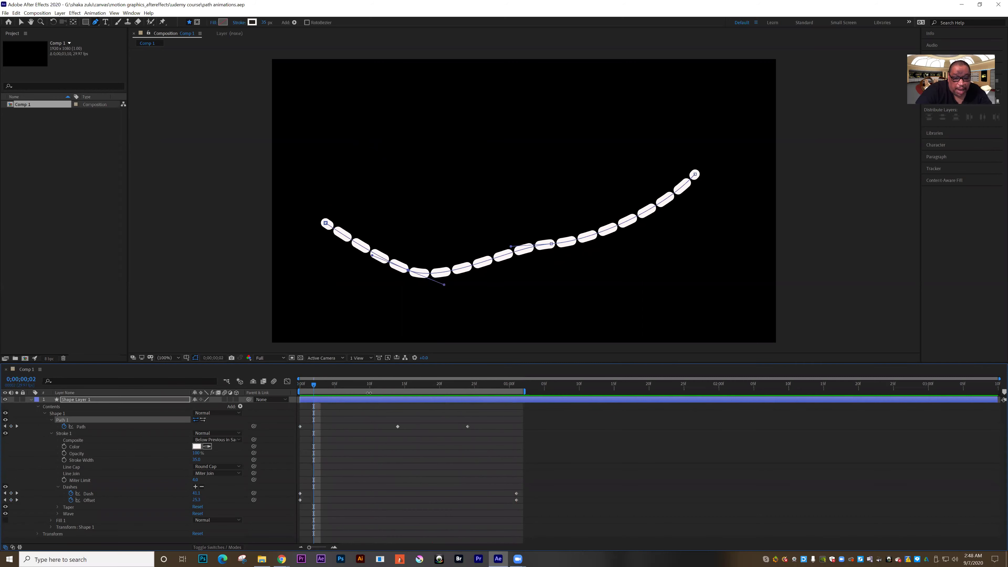
drag(315, 387, 446, 409)
key(Home)
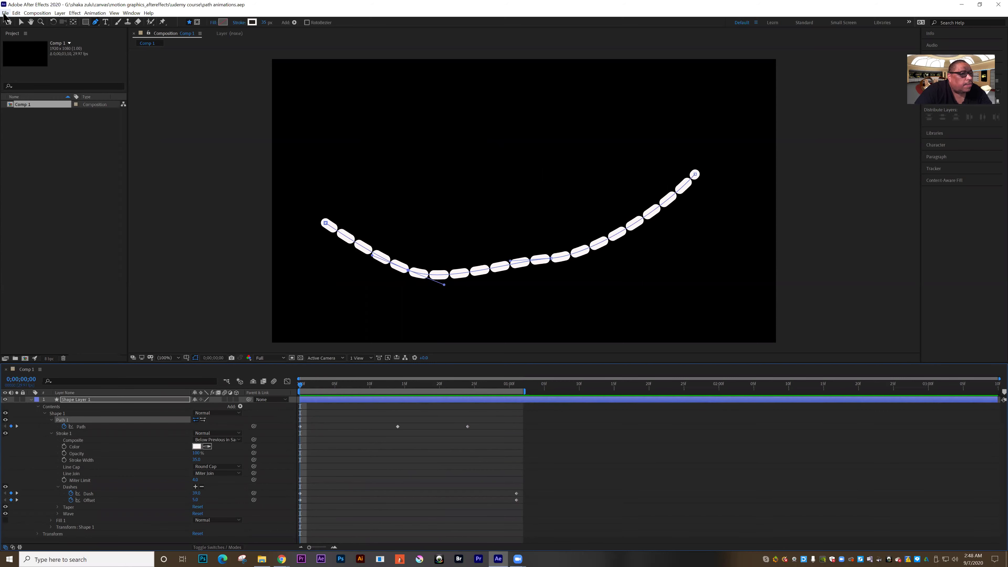
Step: Close the project and create a new HDTV 1080 29.97 fps composition, Comp 1
click(5, 13)
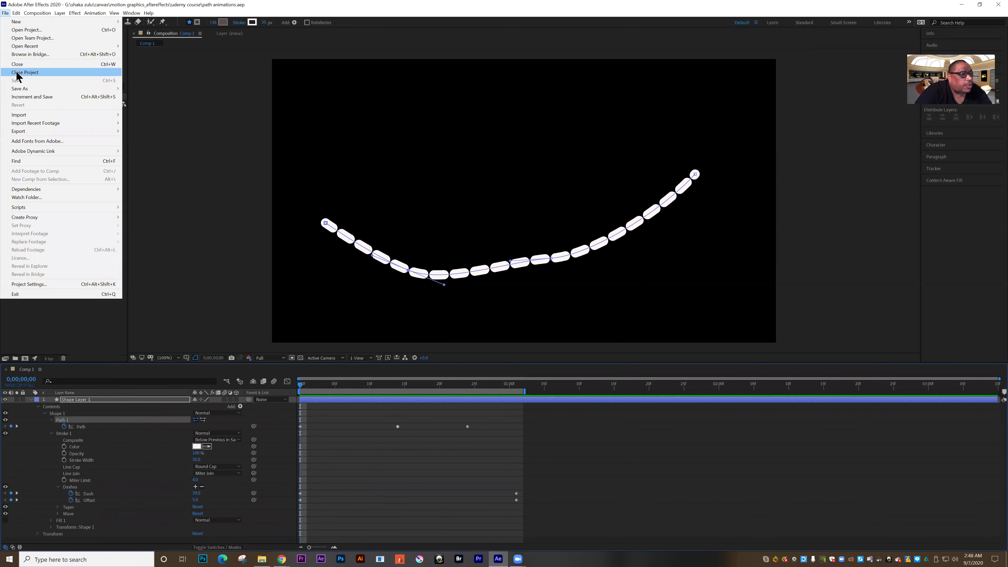
click(25, 72)
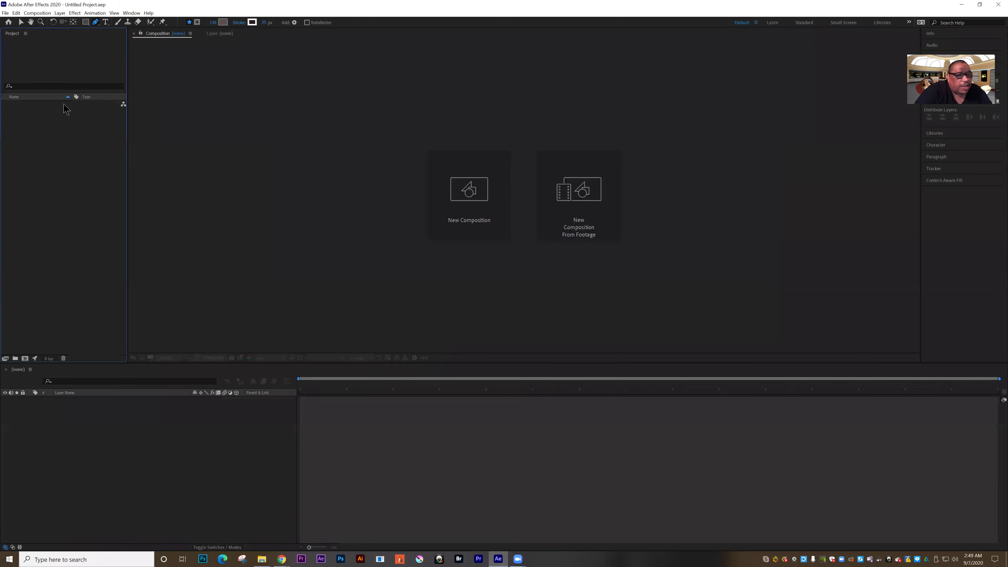
click(445, 199)
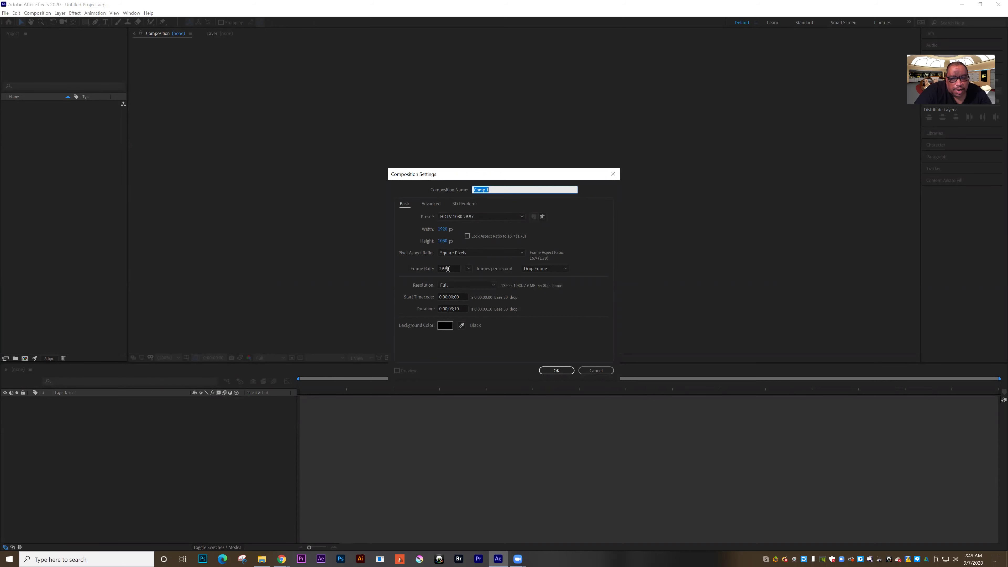
click(556, 371)
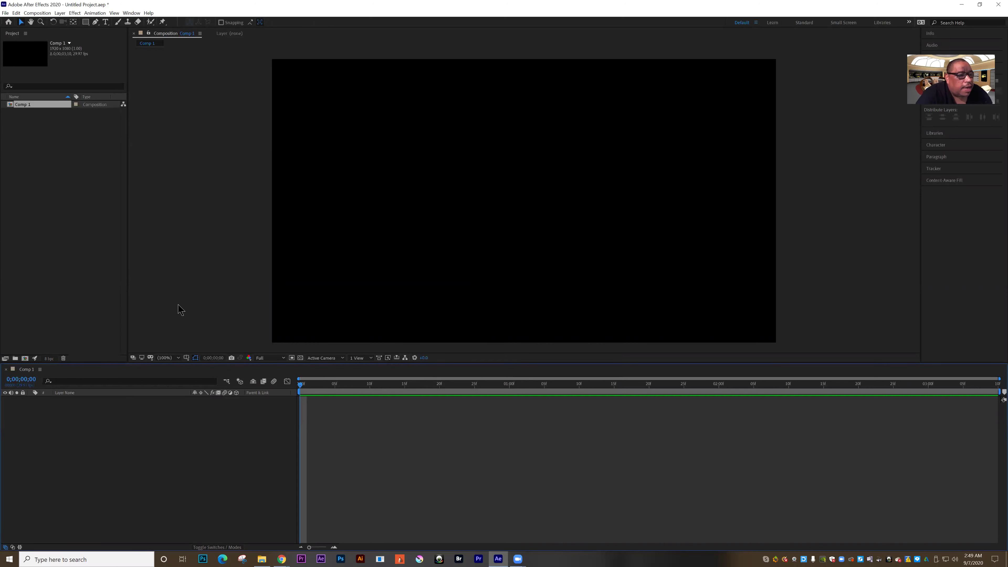
Step: Draw a closed four-corner rectangle path with the Pen tool, straightening its left edge
click(95, 23)
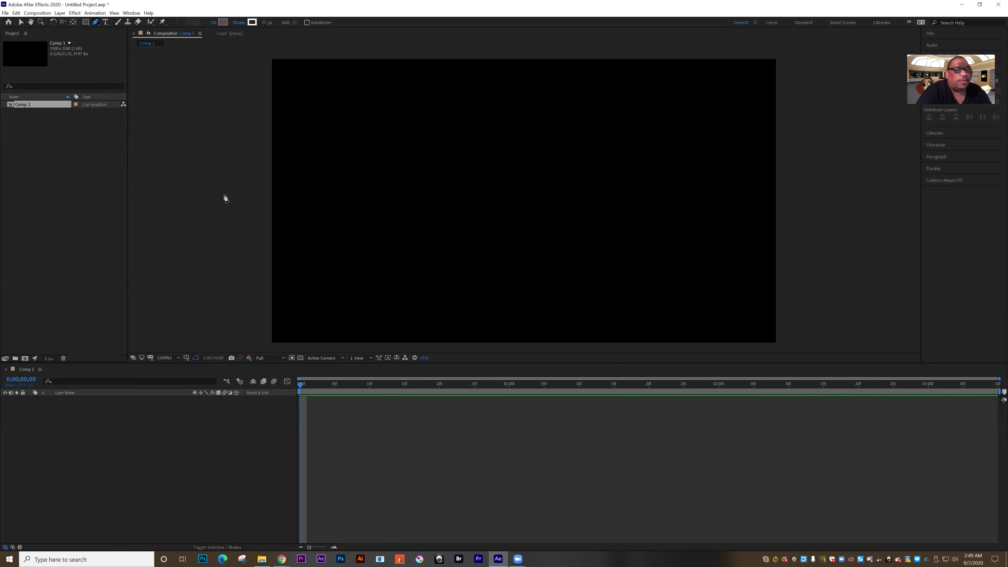
click(351, 105)
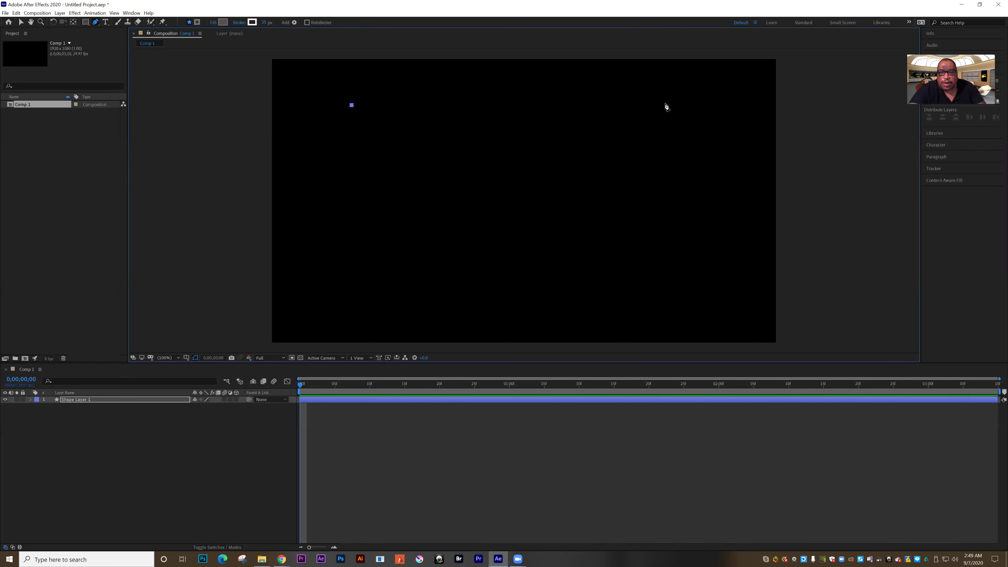
click(666, 105)
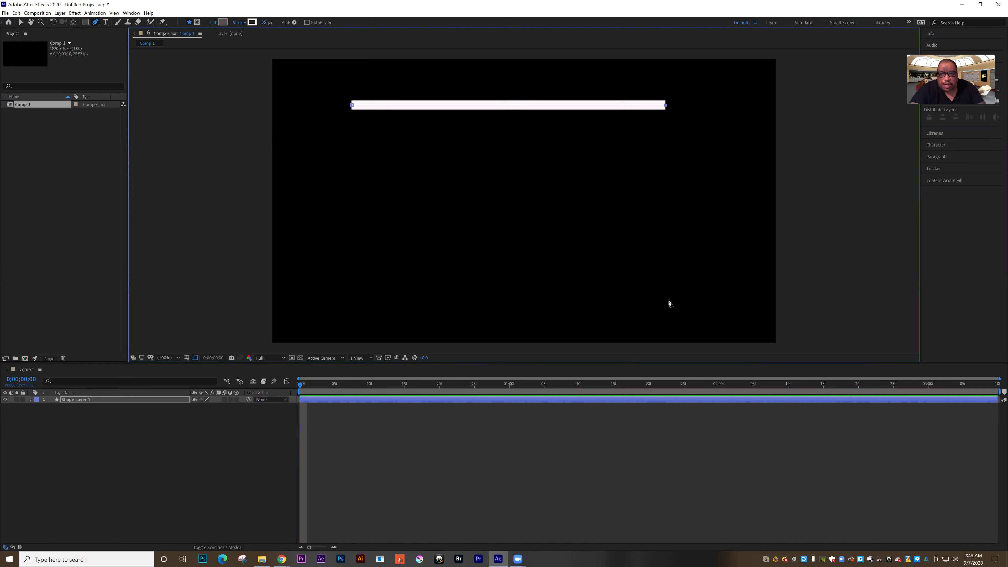
click(666, 300)
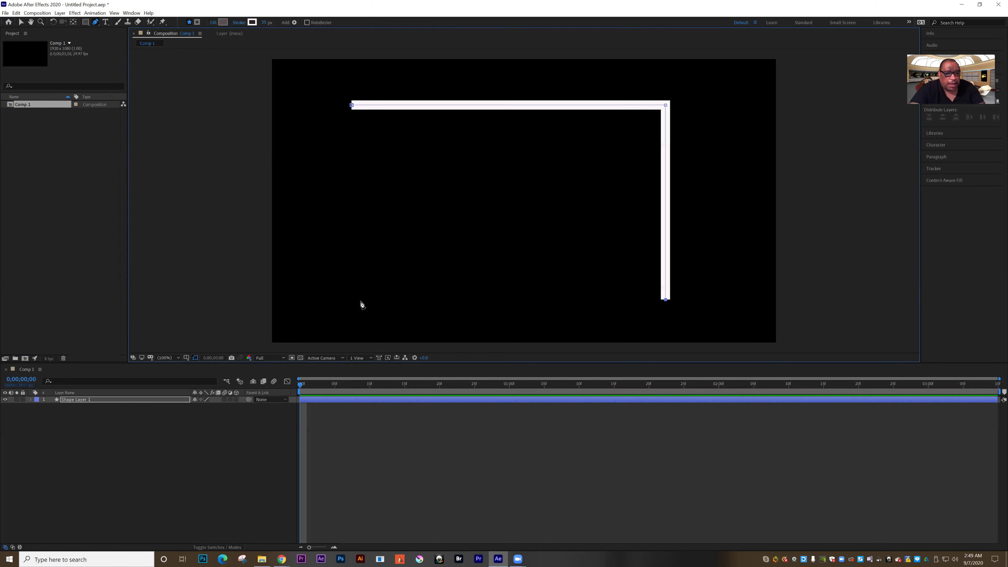
click(361, 300)
click(351, 106)
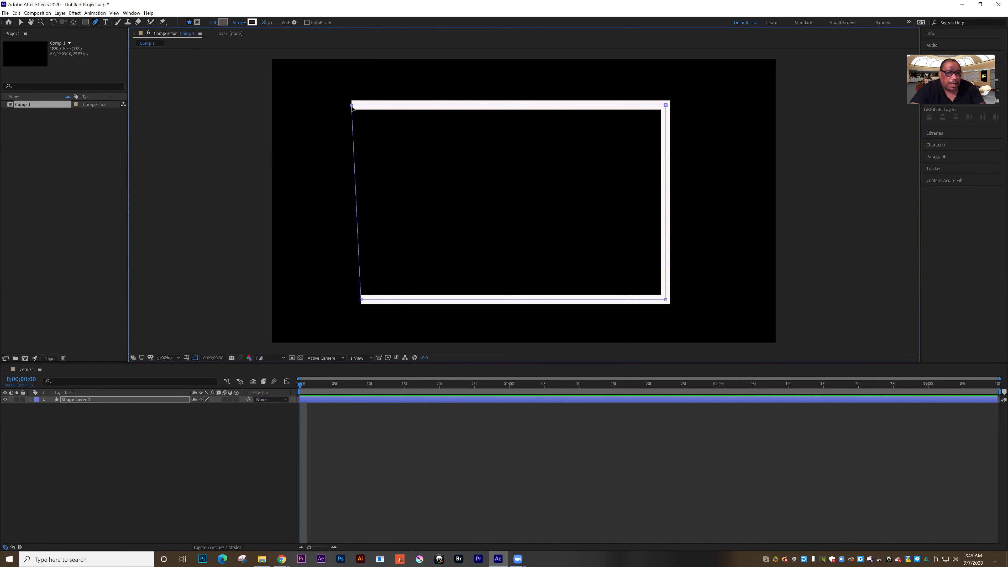
drag(360, 301, 350, 303)
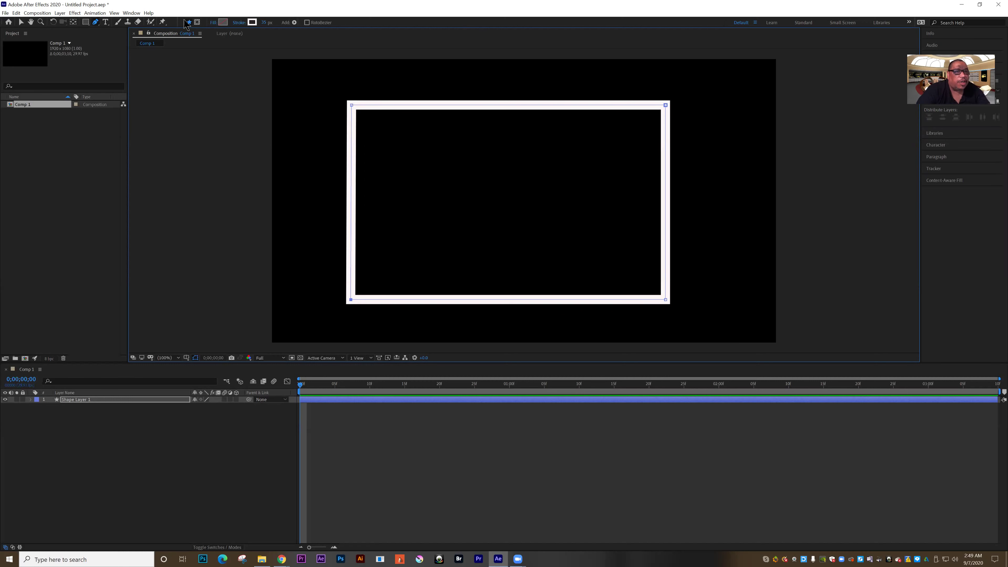
Step: Make the rectangle's stroke red, adjust its thickness and keep the shape unfilled
click(252, 22)
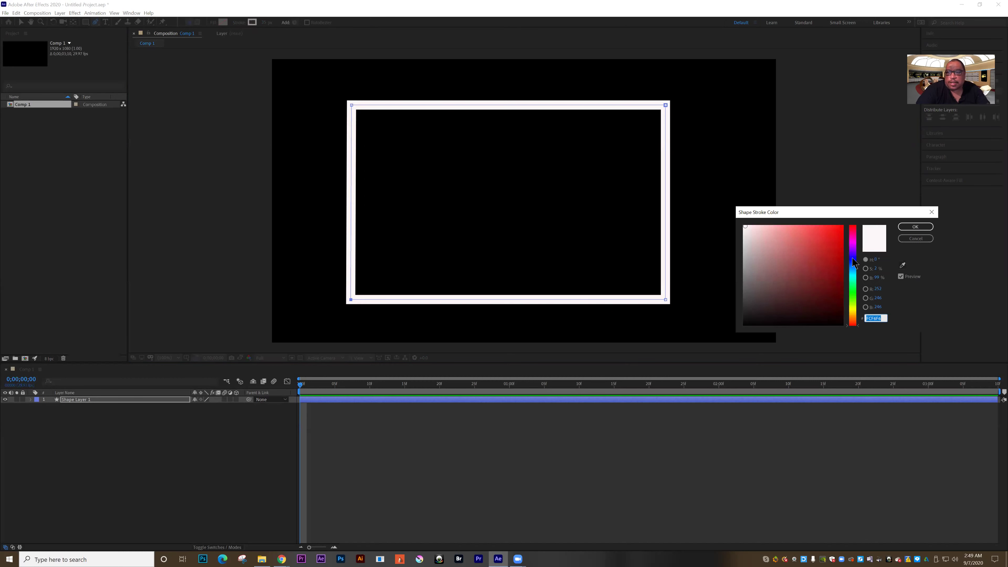
click(835, 253)
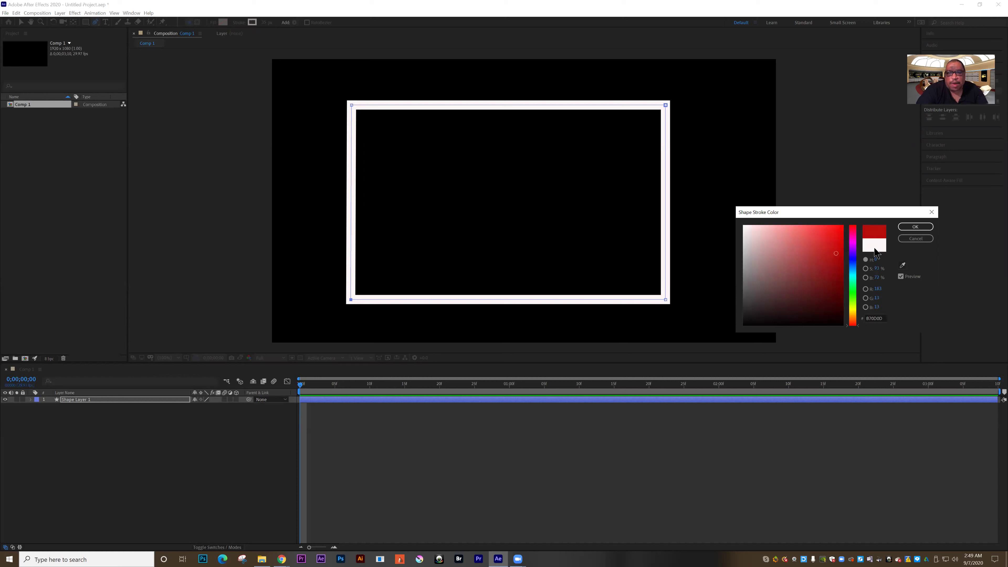
click(916, 226)
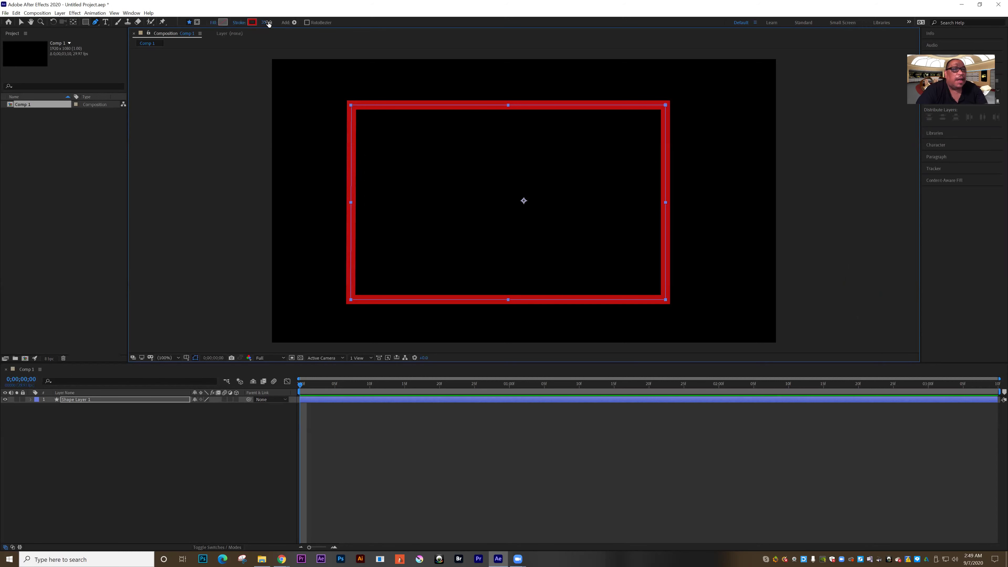
drag(268, 23, 266, 22)
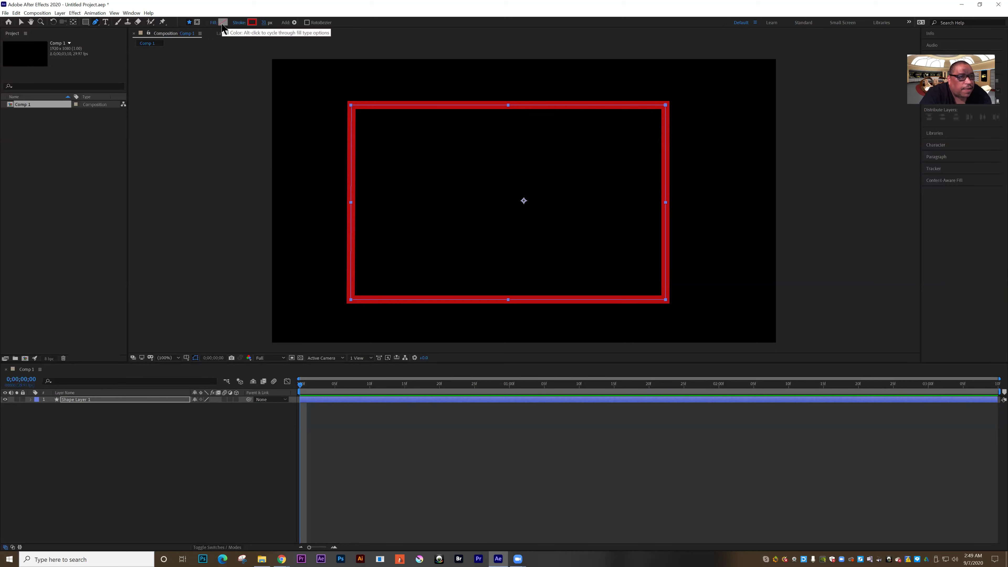
click(214, 22)
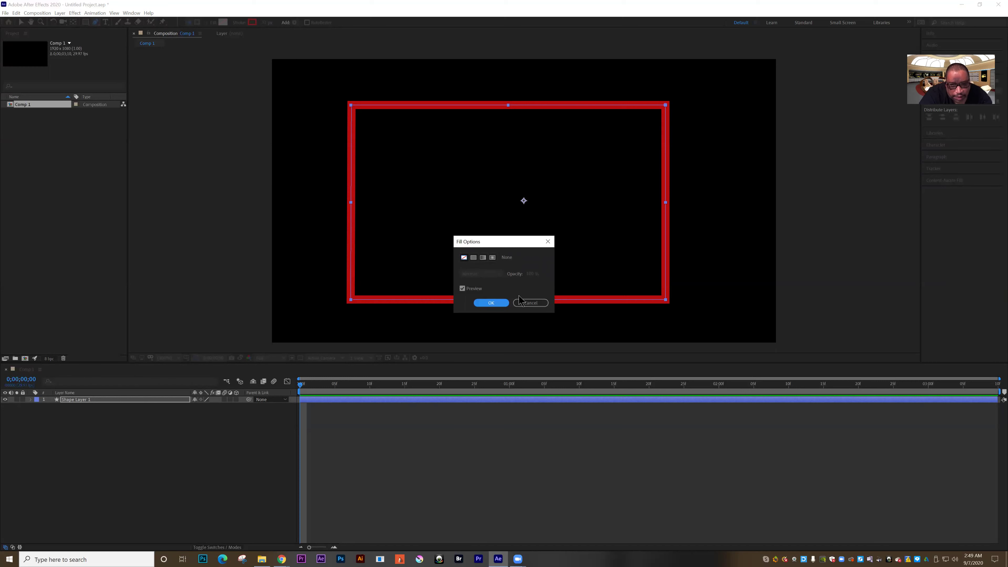
click(531, 303)
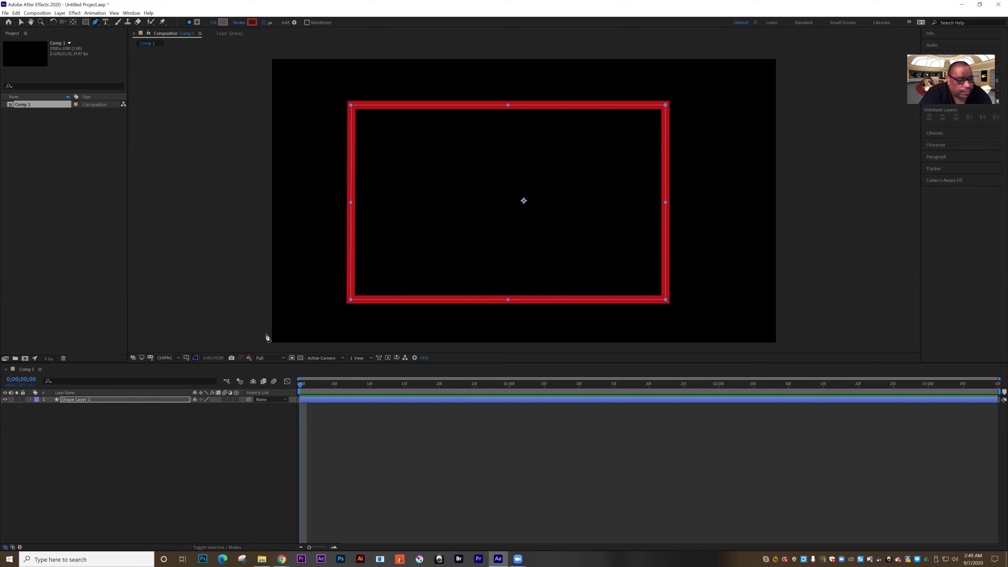
Step: Expand Shape Layer 1's Contents down to Shape 1's Stroke 1 settings
click(30, 399)
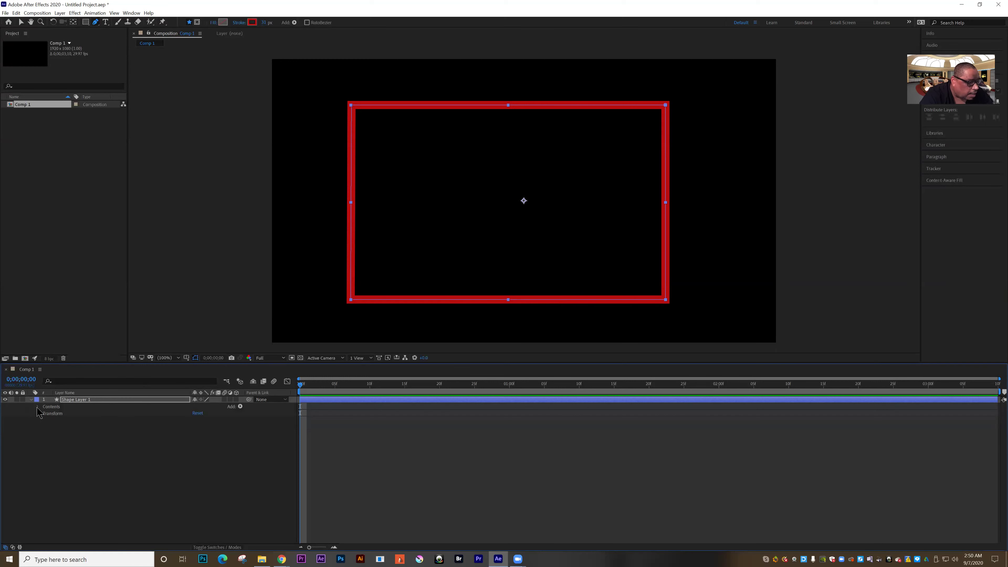
click(37, 407)
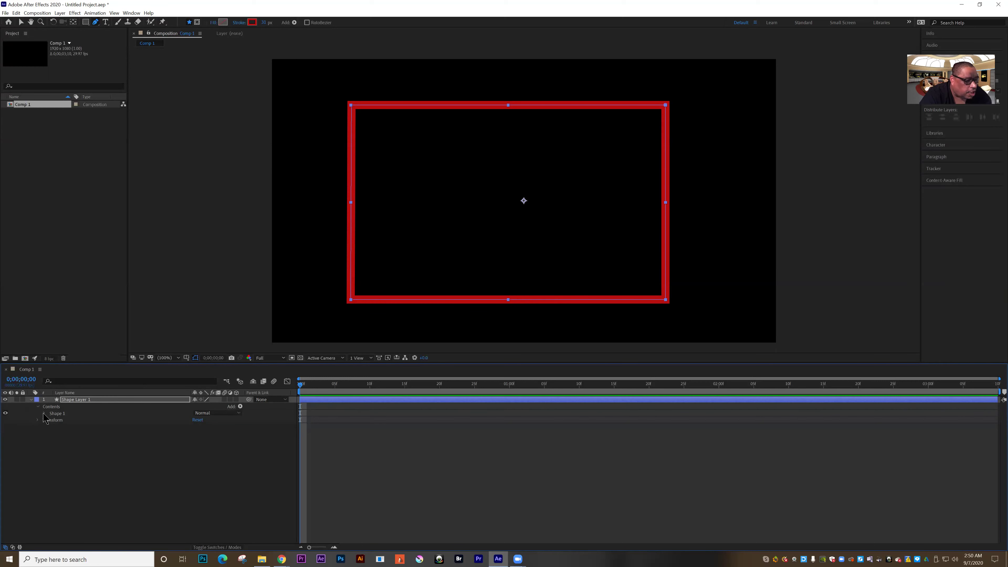
click(44, 414)
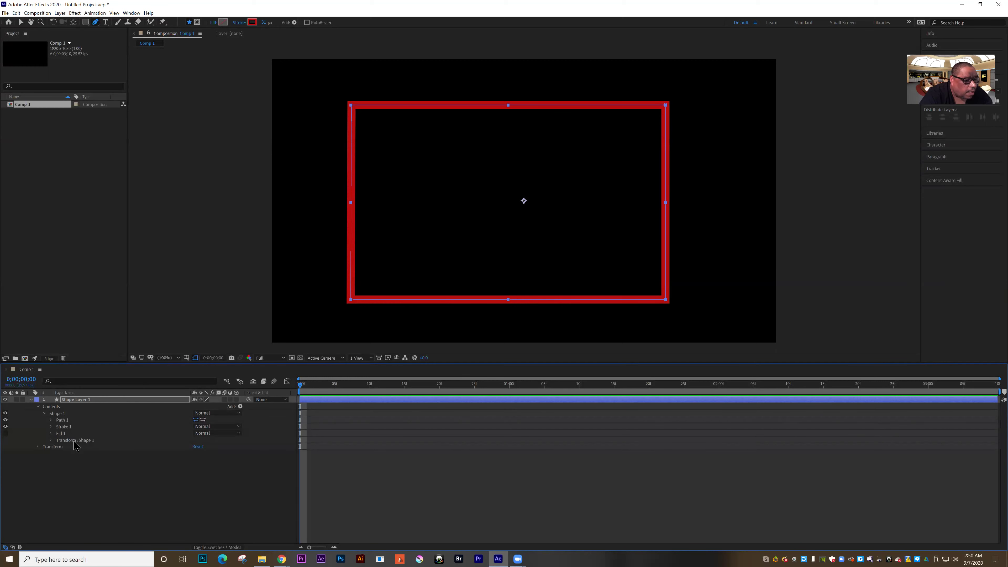
click(51, 440)
click(51, 440)
click(51, 426)
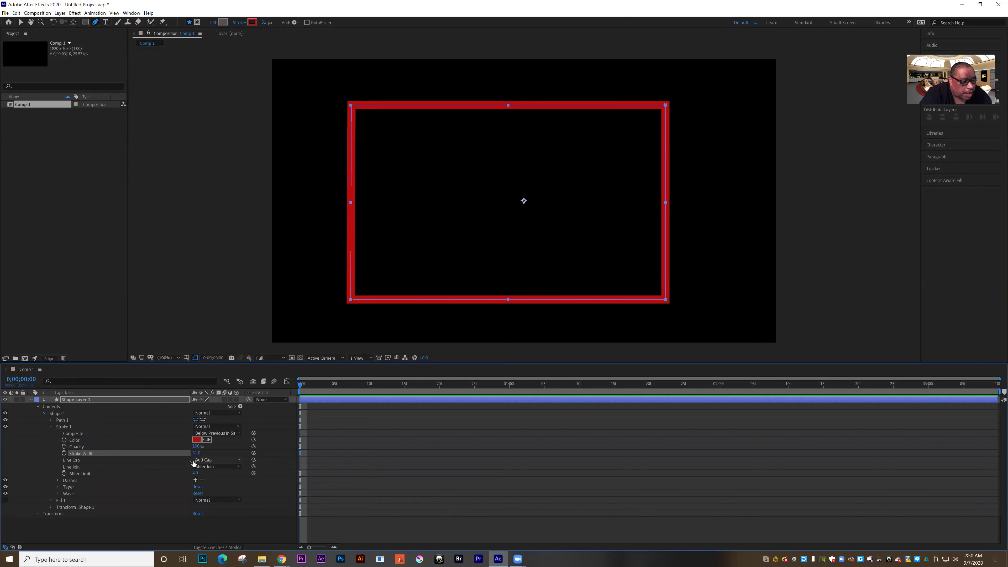
Step: Try Round Cap and Projecting Cap on the stroke, then return to Butt Cap
click(238, 461)
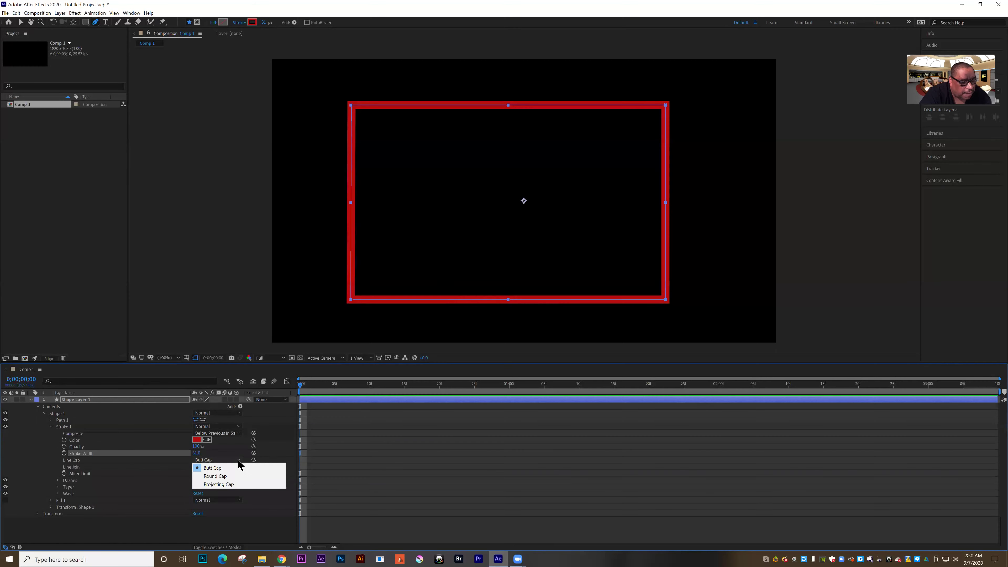
click(227, 476)
click(221, 460)
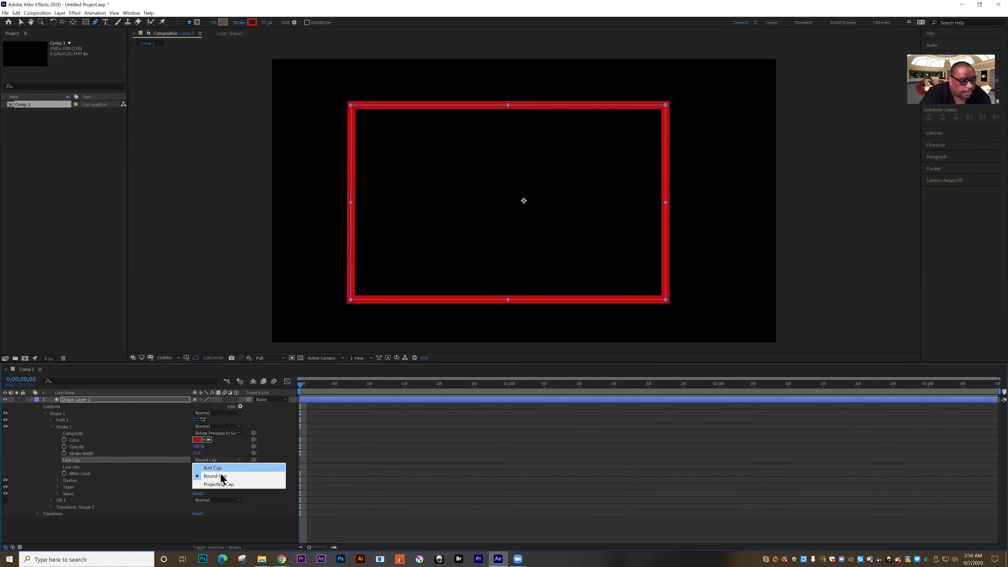
click(225, 485)
click(219, 461)
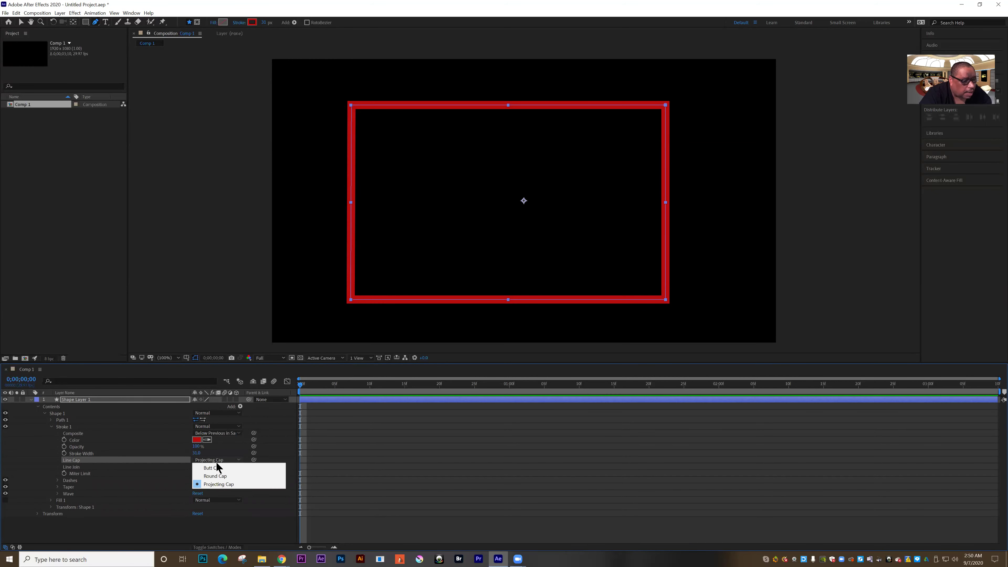
click(213, 466)
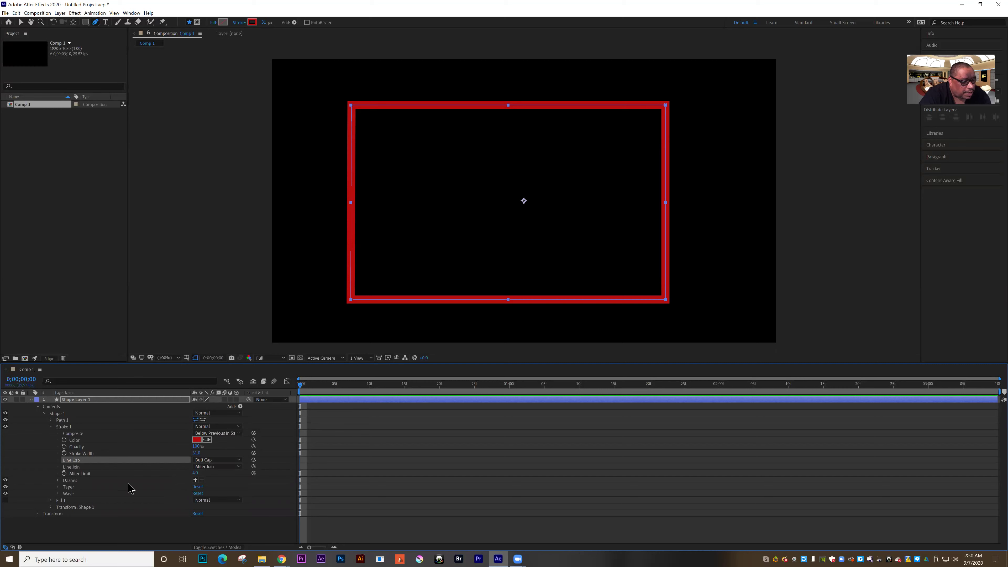
Step: Add dashes to the stroke and set Dash to about 17 and Offset to about -11
click(58, 481)
click(195, 480)
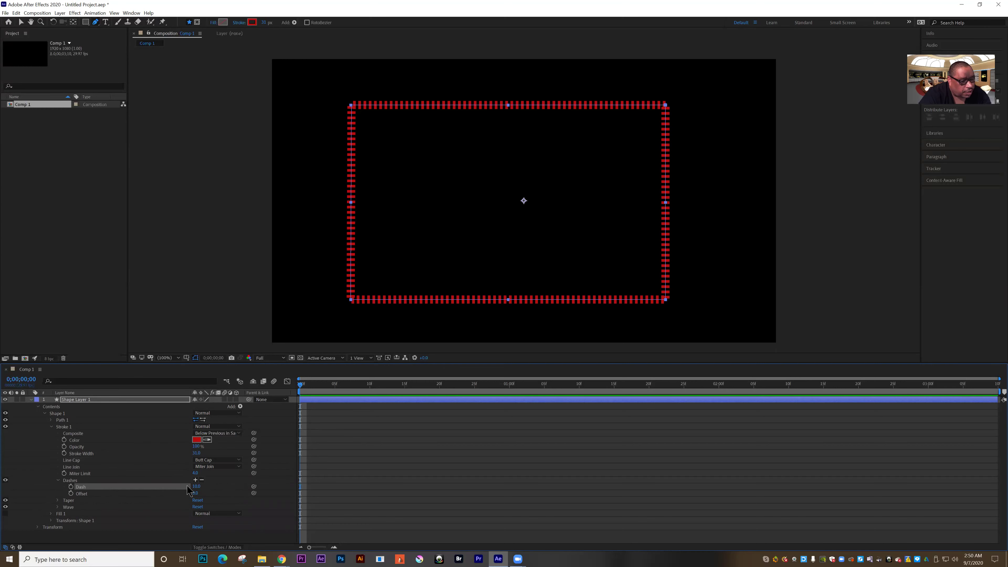
drag(196, 487, 198, 486)
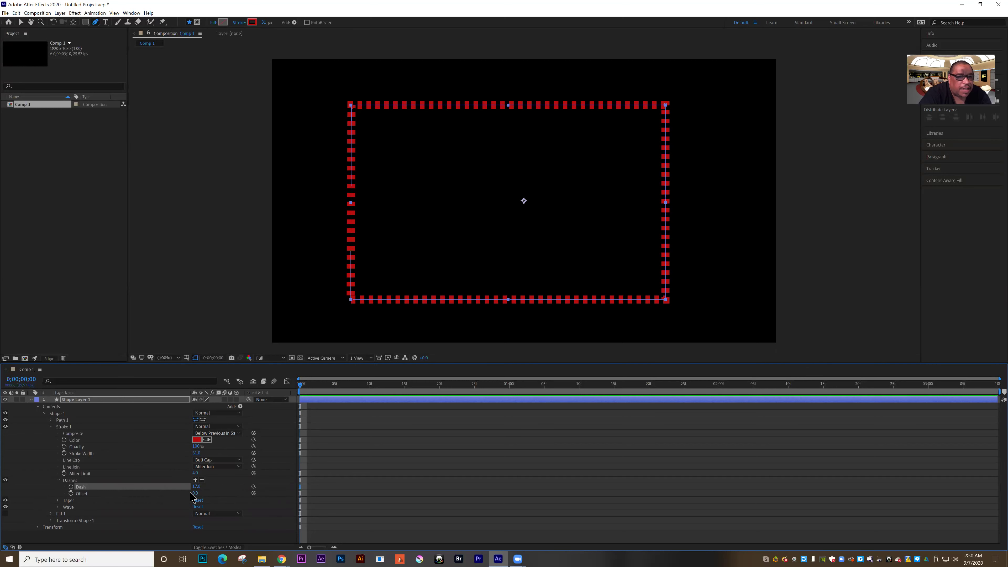
drag(194, 493, 203, 494)
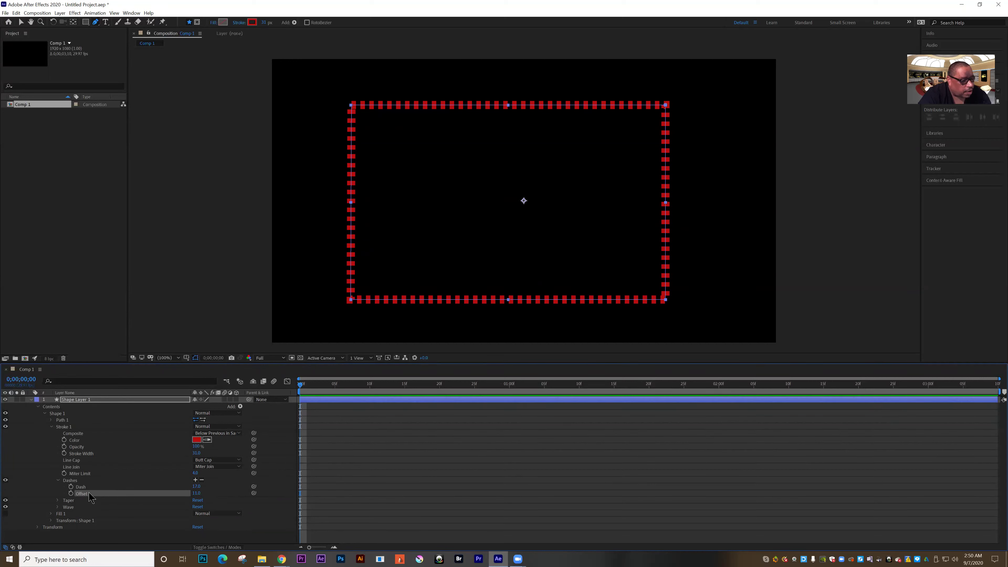
Step: Keyframe the dash Offset from its starting value at 0f to 125 at 1:00
key(alt+shift+o)
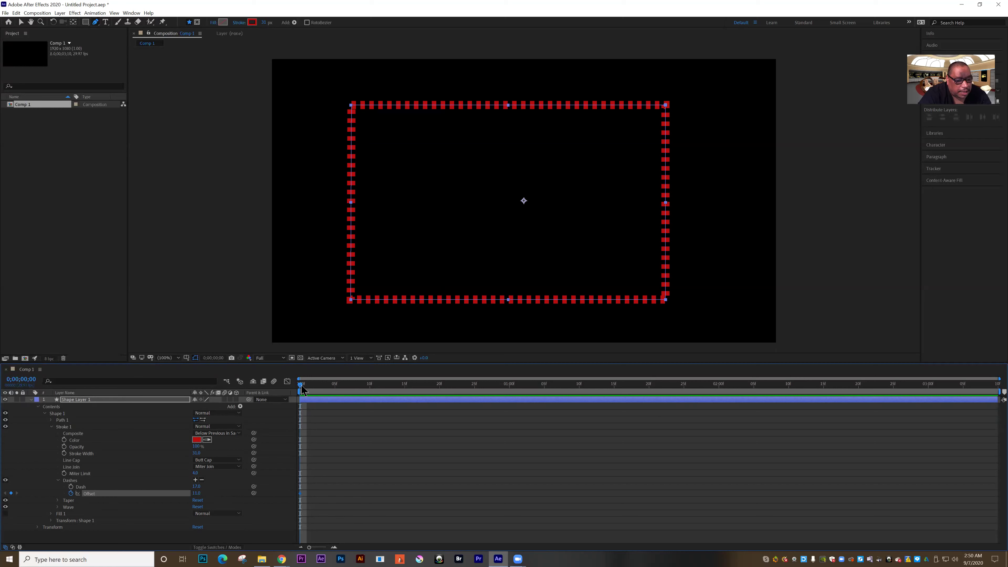
drag(301, 388, 510, 392)
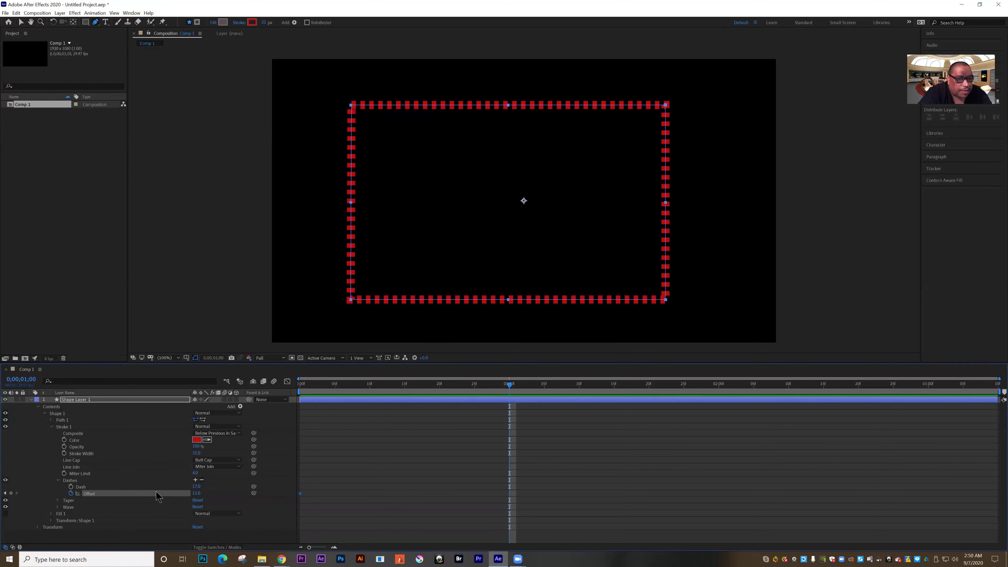
drag(197, 493, 270, 489)
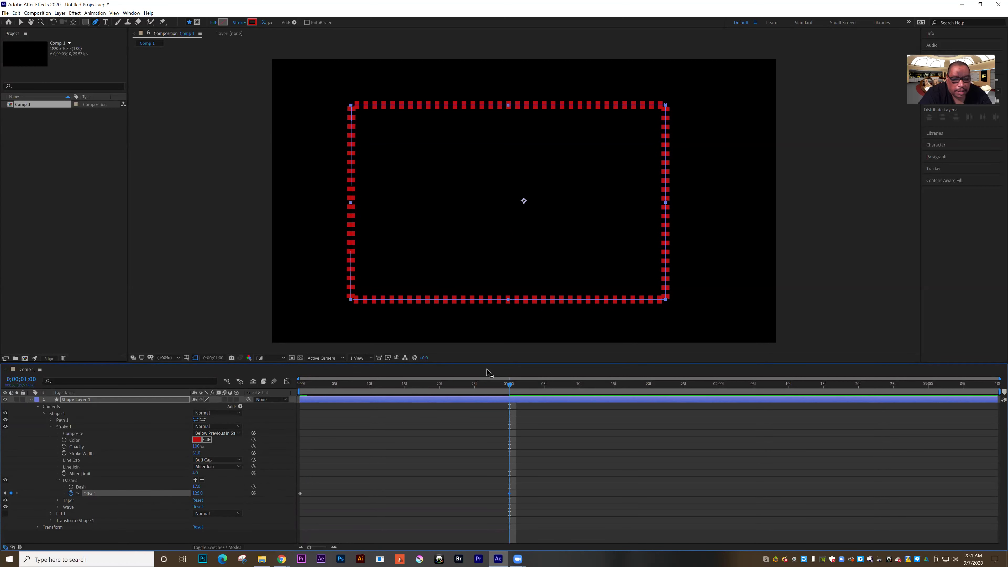
drag(509, 387, 301, 391)
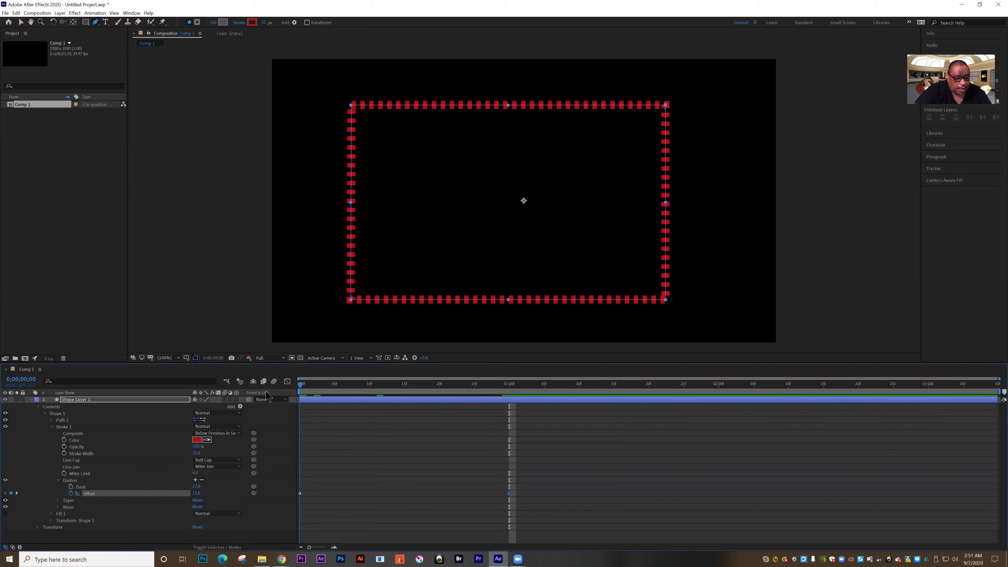
Step: Preview the dashes, end the work area near 1:01, and preview again from the start
key(space)
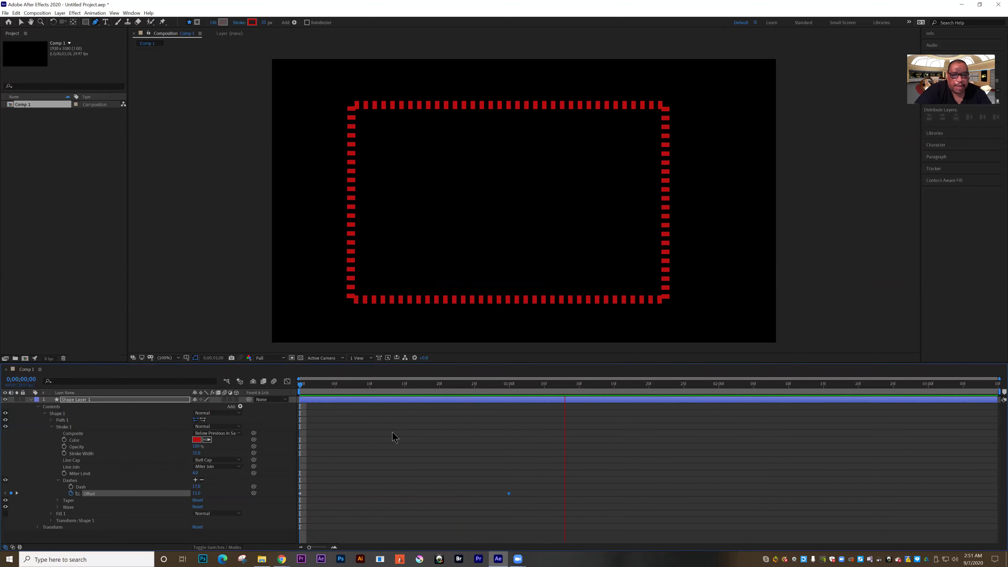
key(space)
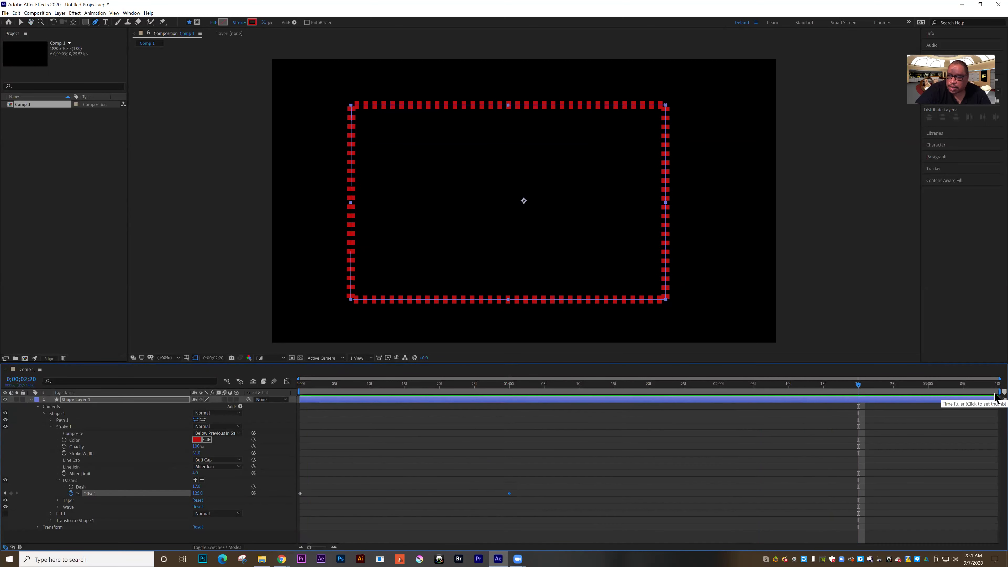
drag(999, 391, 524, 402)
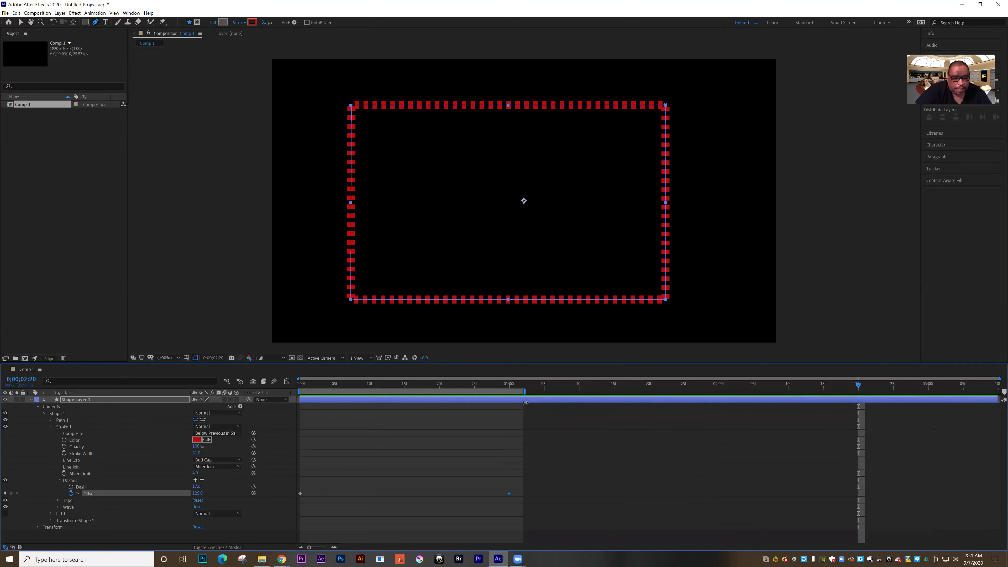
click(306, 385)
key(space)
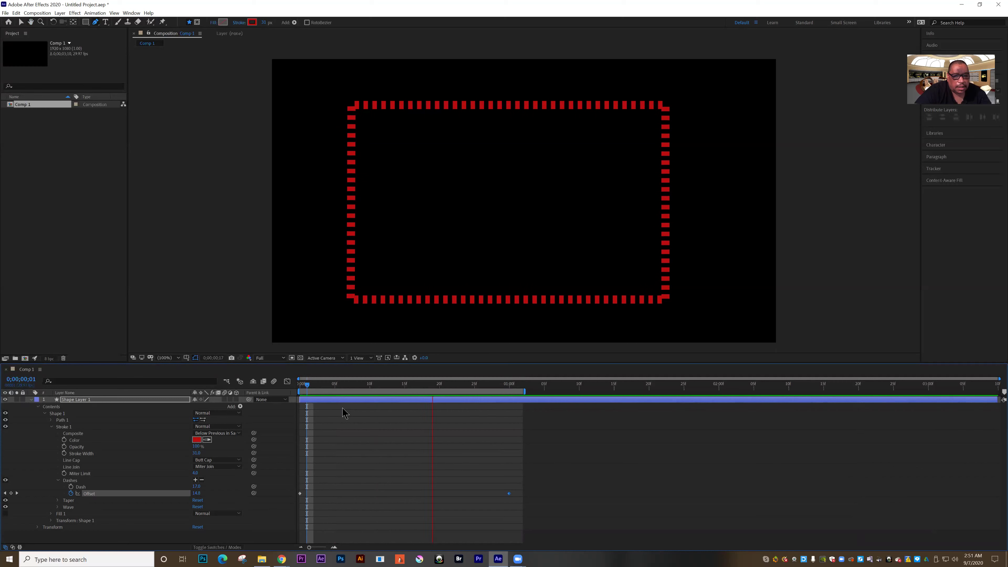
key(space)
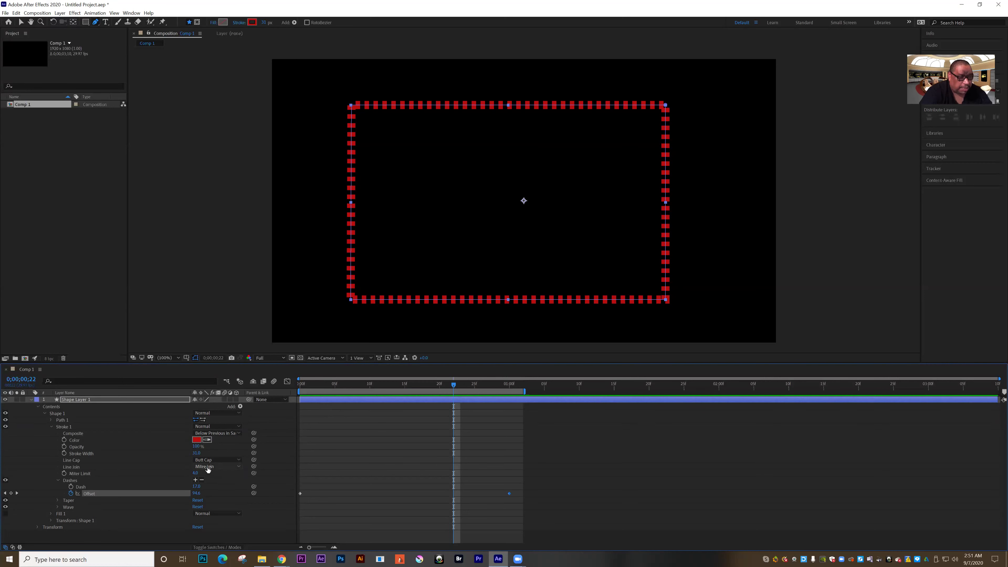
Step: Delete the rectangle layer and pen-draw a new curved S-shaped wave path
click(82, 401)
key(Delete)
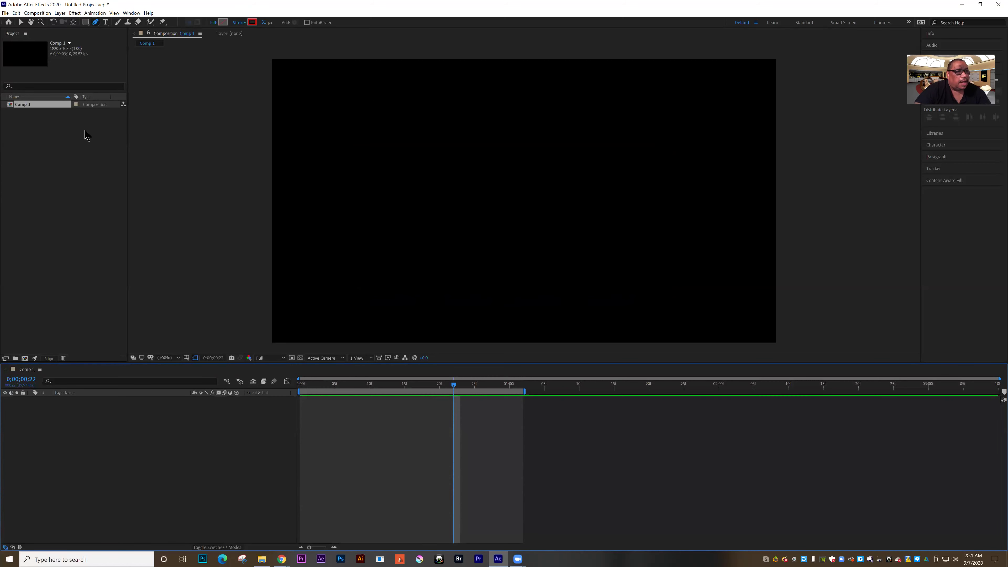
click(307, 234)
drag(428, 172, 467, 180)
drag(535, 232, 567, 239)
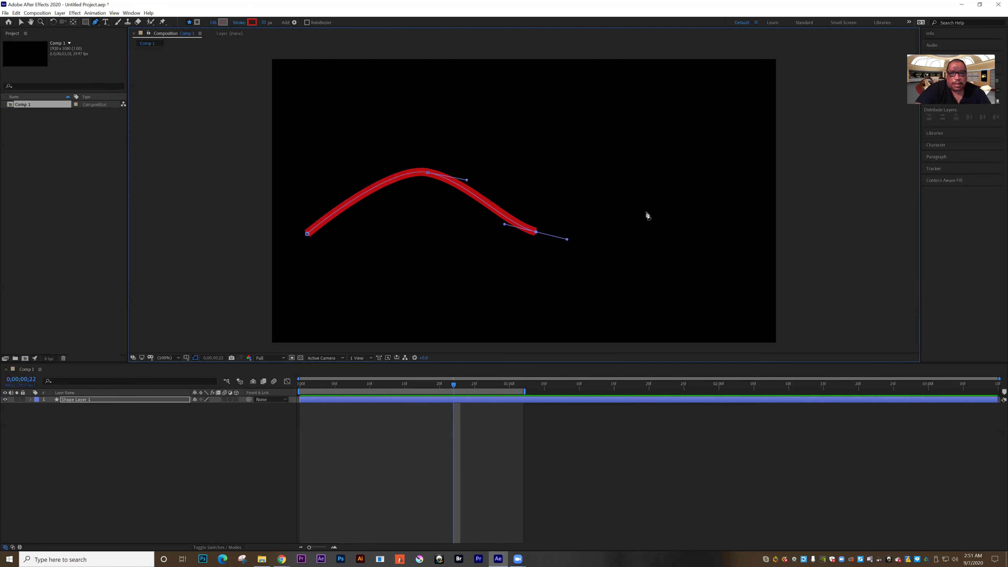
drag(681, 194, 716, 139)
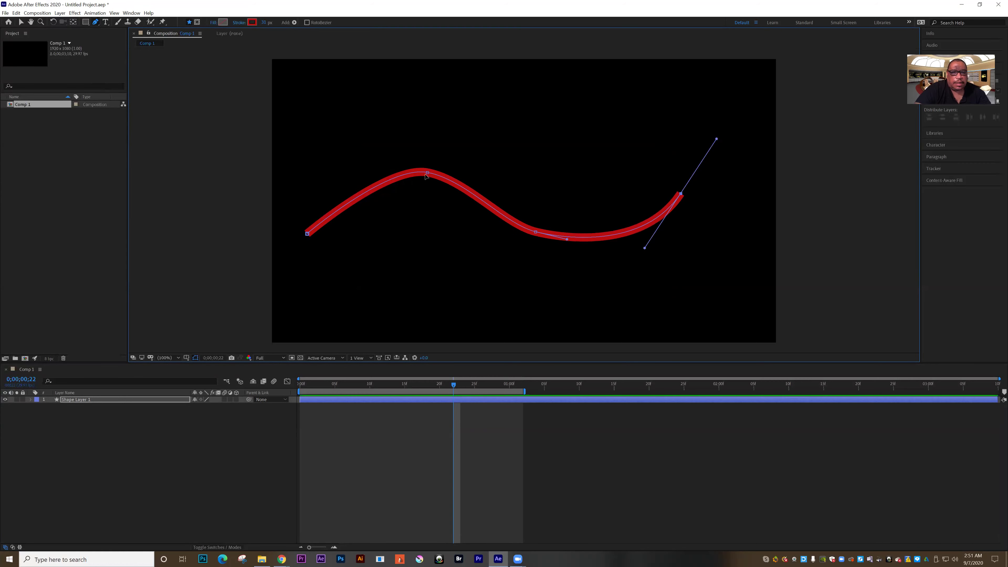
Step: Refine the Bezier handles at the wave's peak and trough to smooth the curve
drag(427, 173, 485, 184)
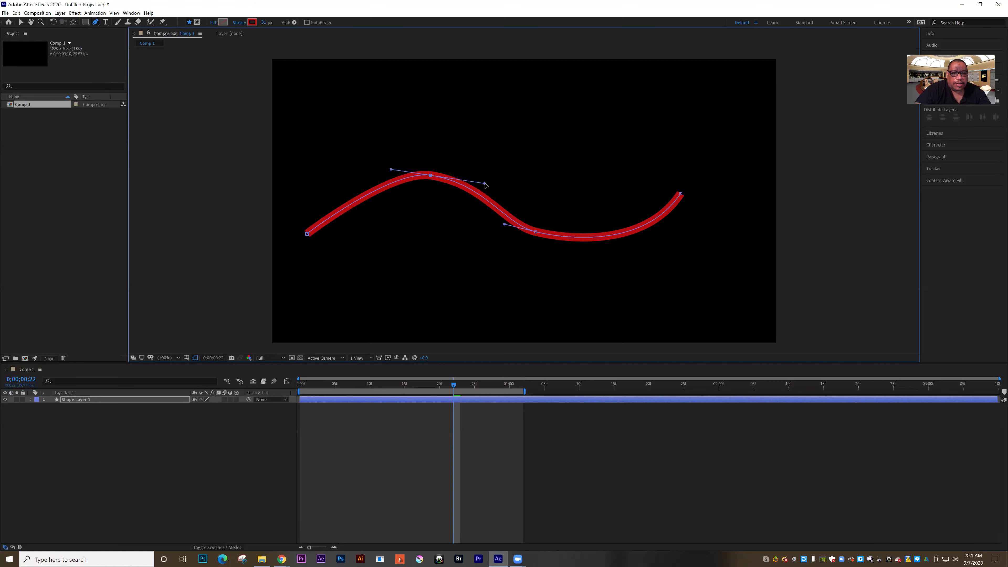
click(535, 233)
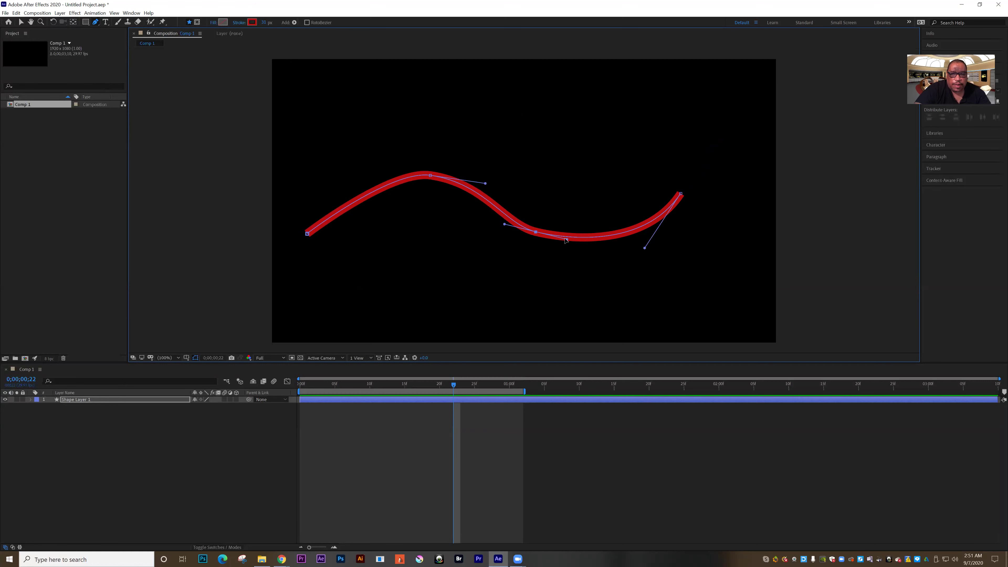
drag(568, 240, 585, 244)
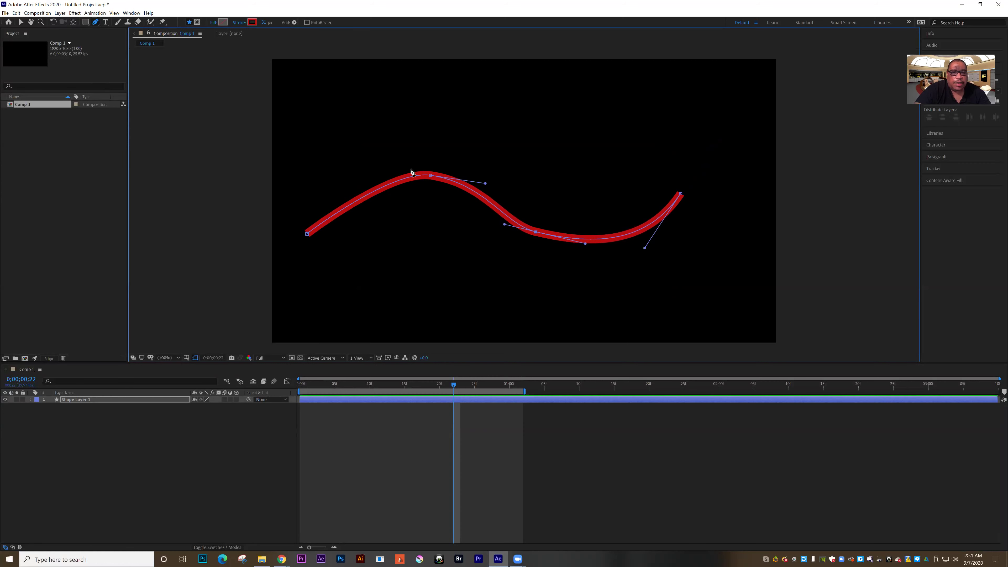
click(429, 176)
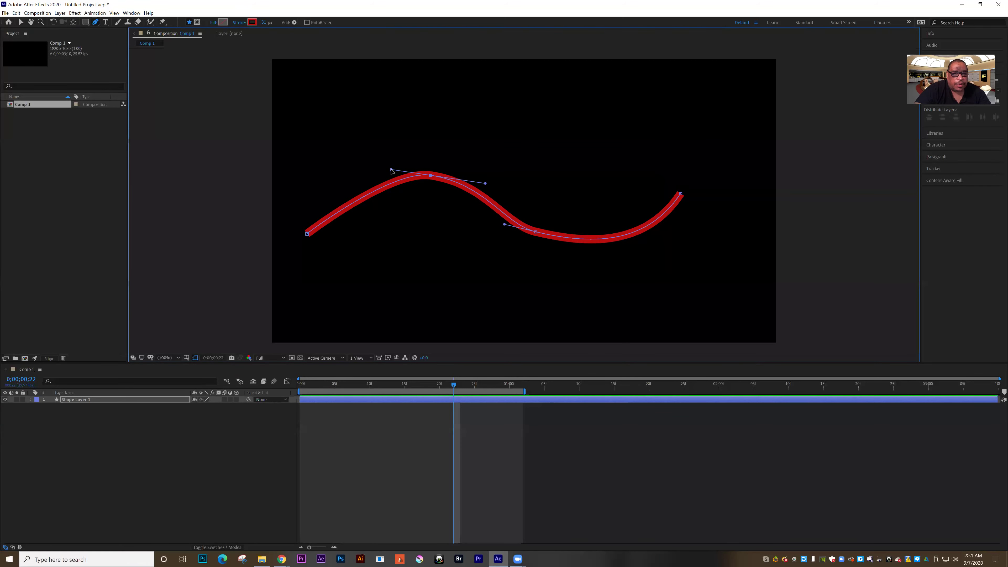
drag(377, 167, 377, 165)
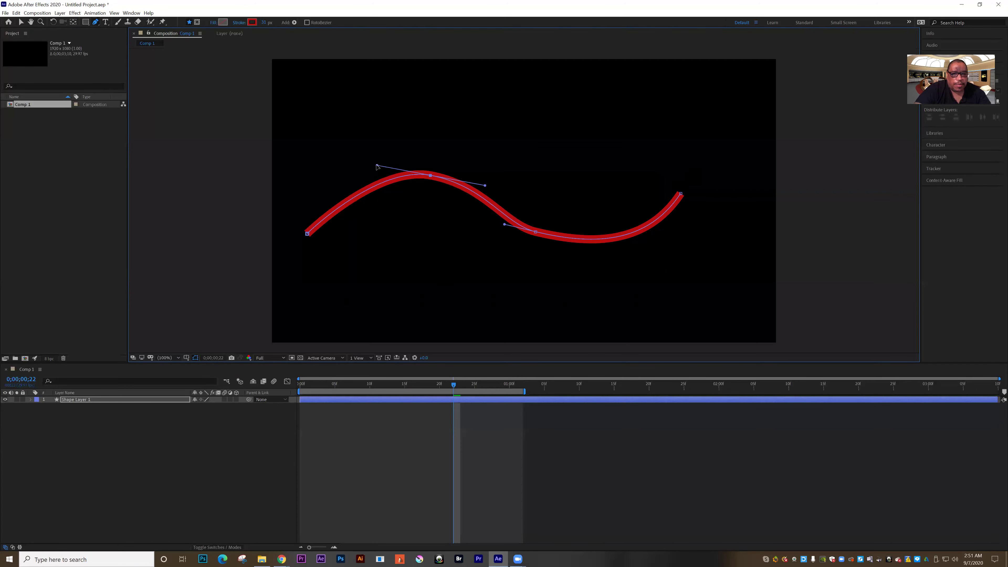
click(536, 232)
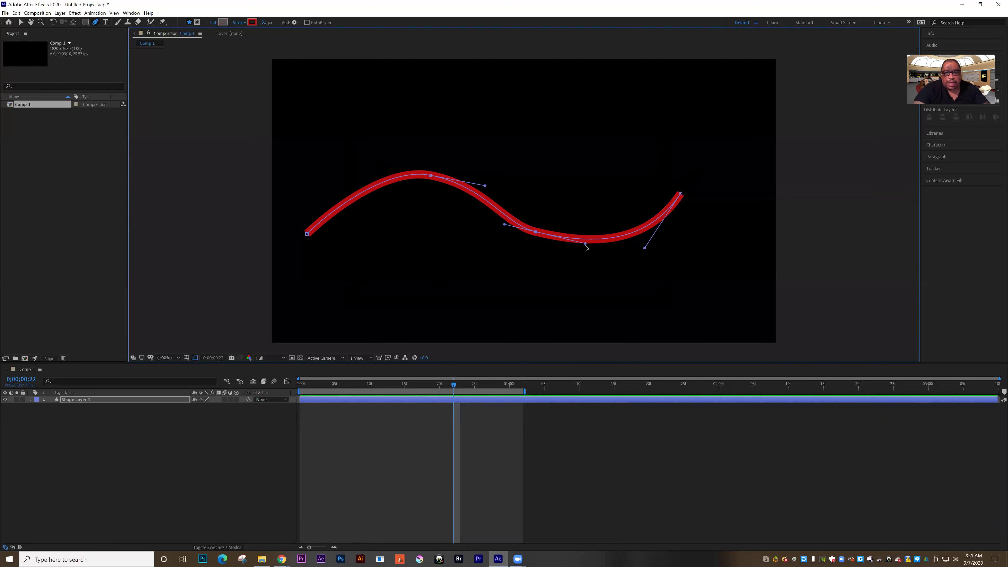
drag(585, 244, 592, 247)
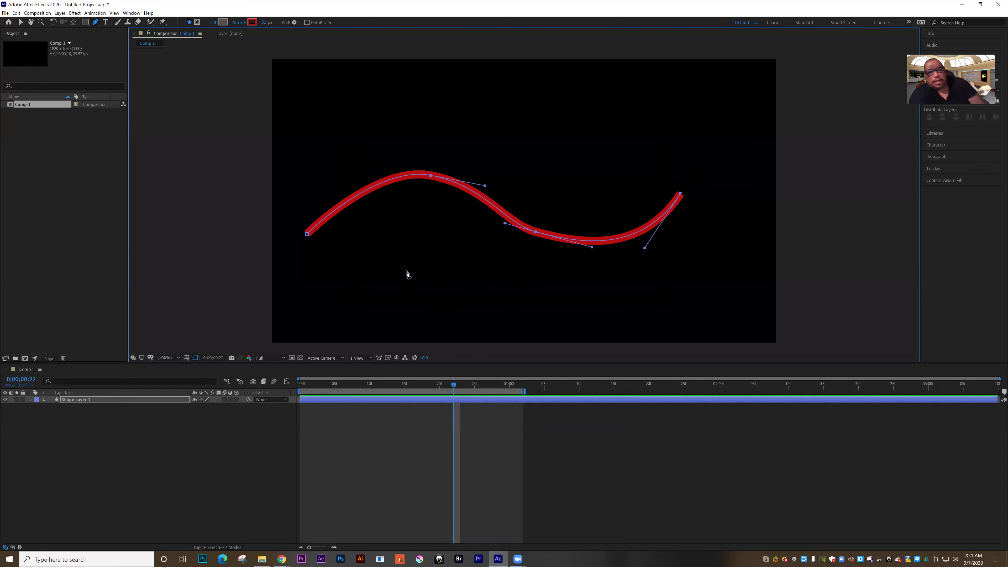
Step: Open Shape 1's Stroke 1 and change its colour from red to yellow-green
click(31, 399)
click(37, 406)
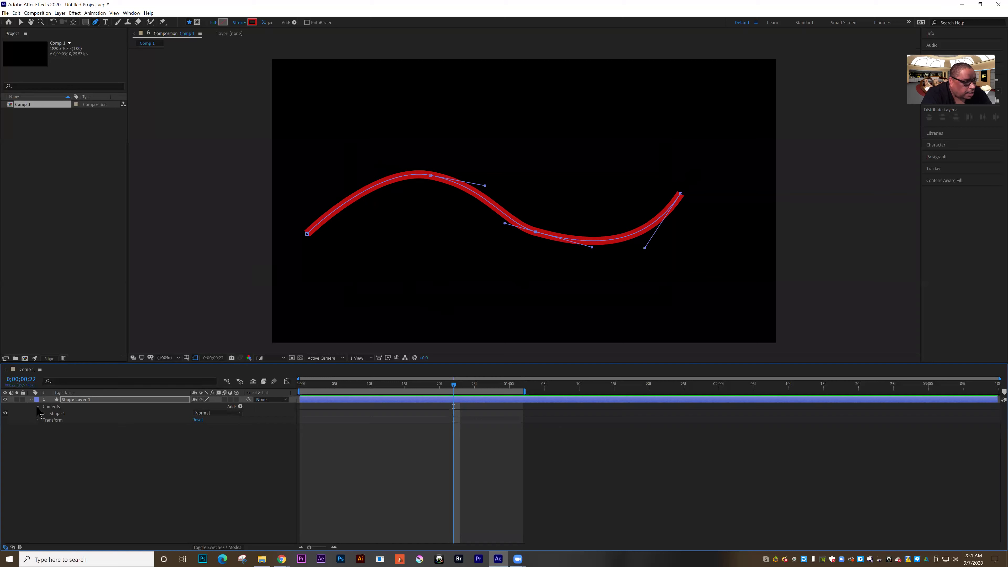
click(44, 413)
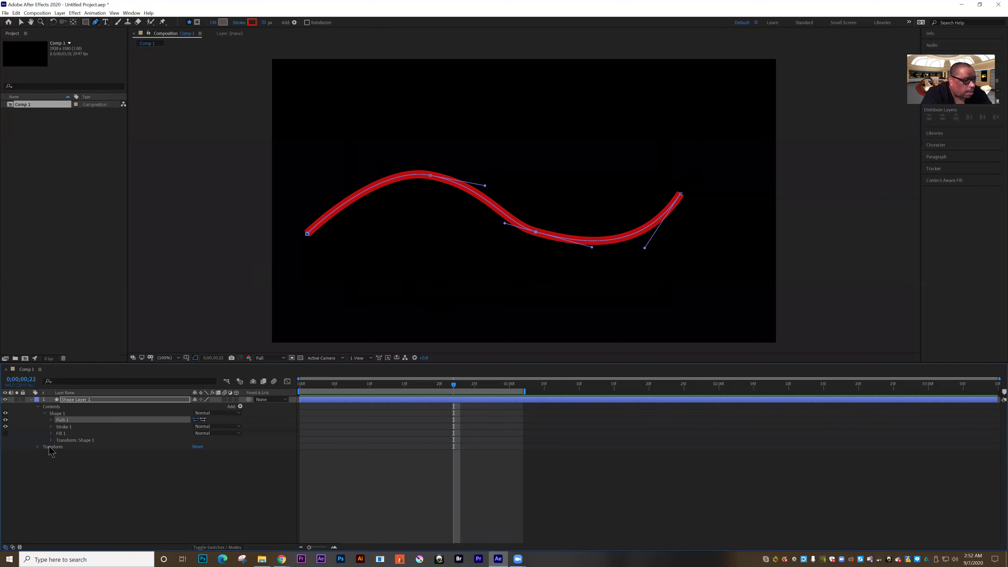
click(51, 427)
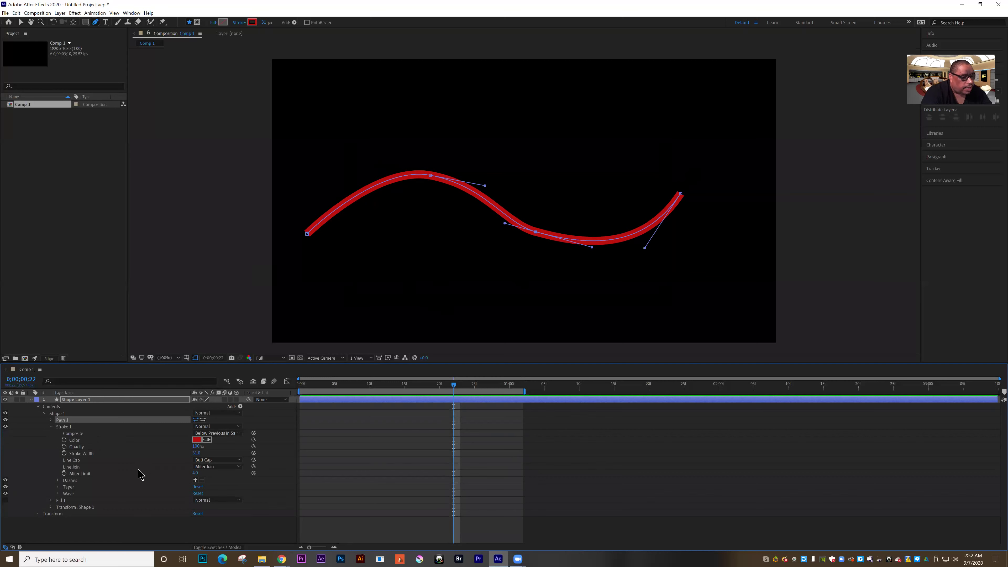
click(197, 441)
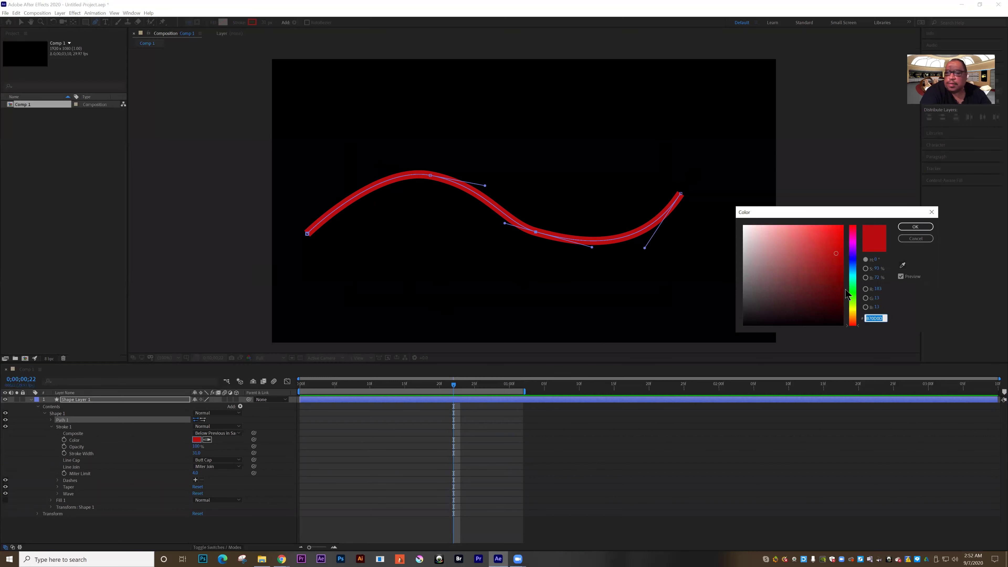
click(853, 305)
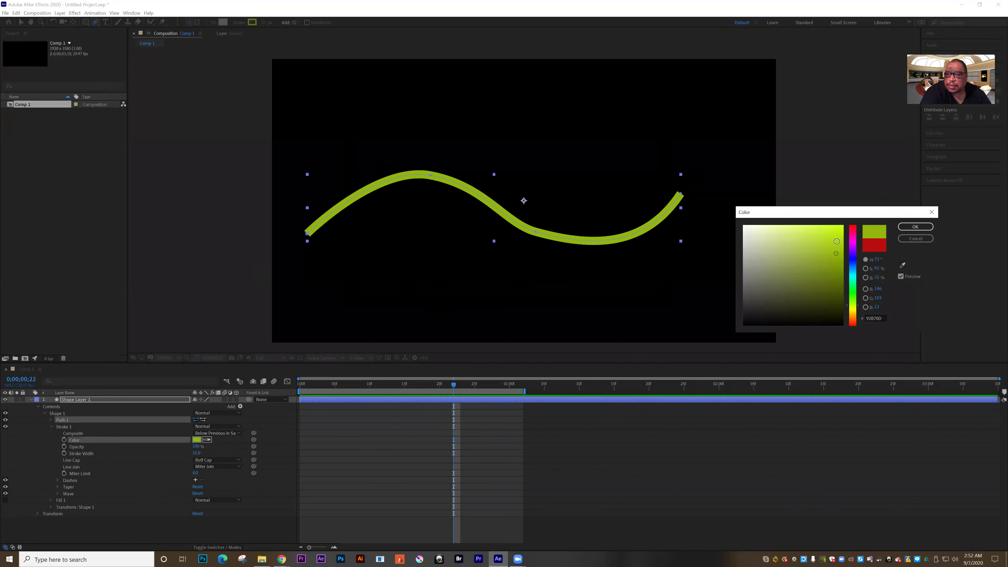
click(915, 226)
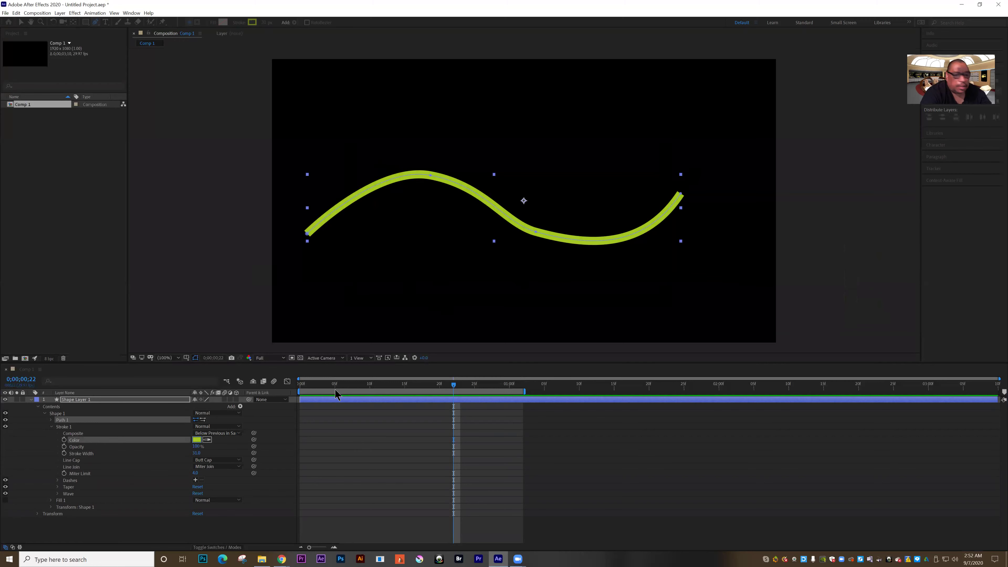
Step: Set Line Cap to Round Cap and add dashes with a Dash length of 40
click(224, 460)
click(222, 476)
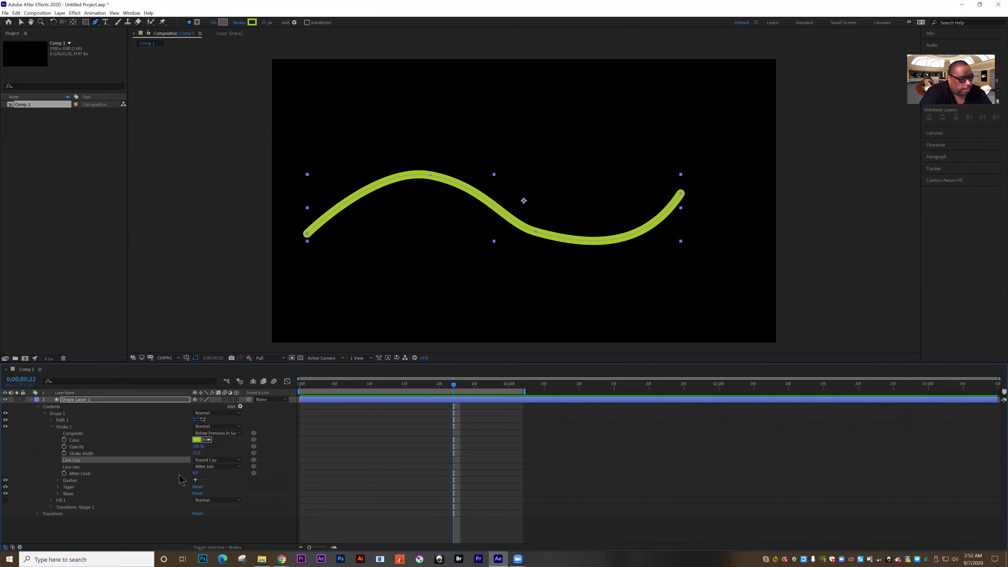
click(195, 479)
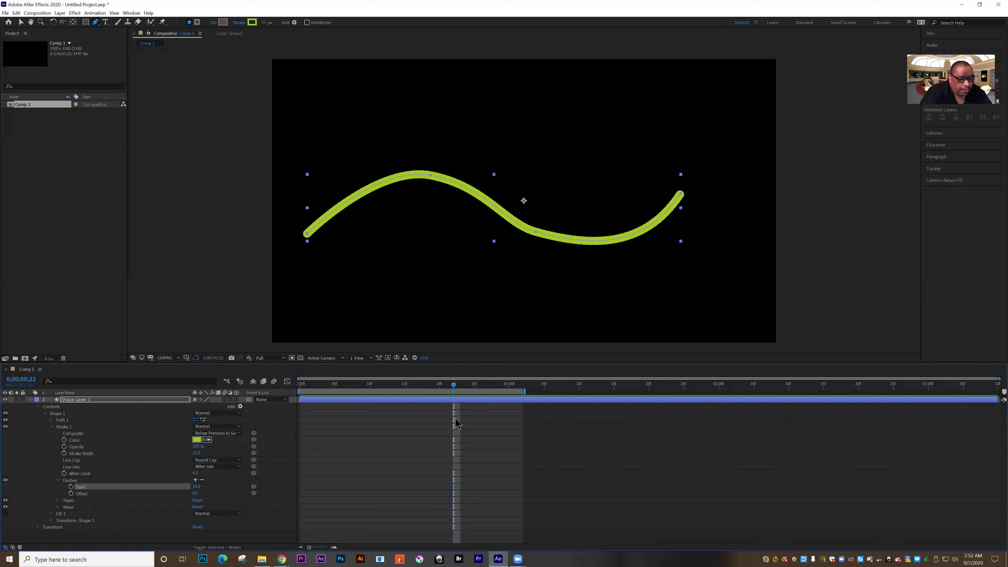
drag(200, 485, 207, 485)
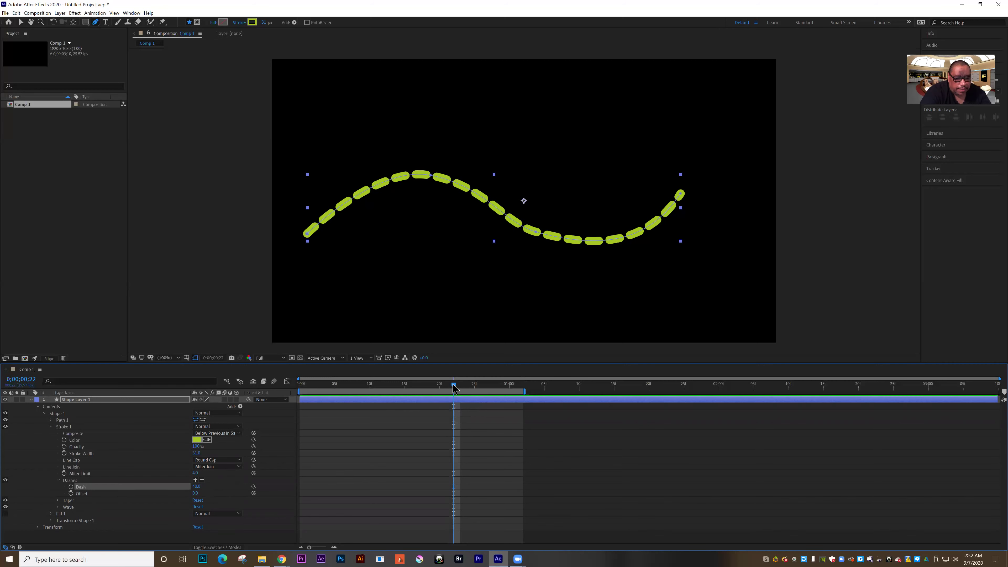
Step: Keyframe the wave's Dash at 40 on frame 0, then set it to 101 at one second
drag(438, 391, 300, 391)
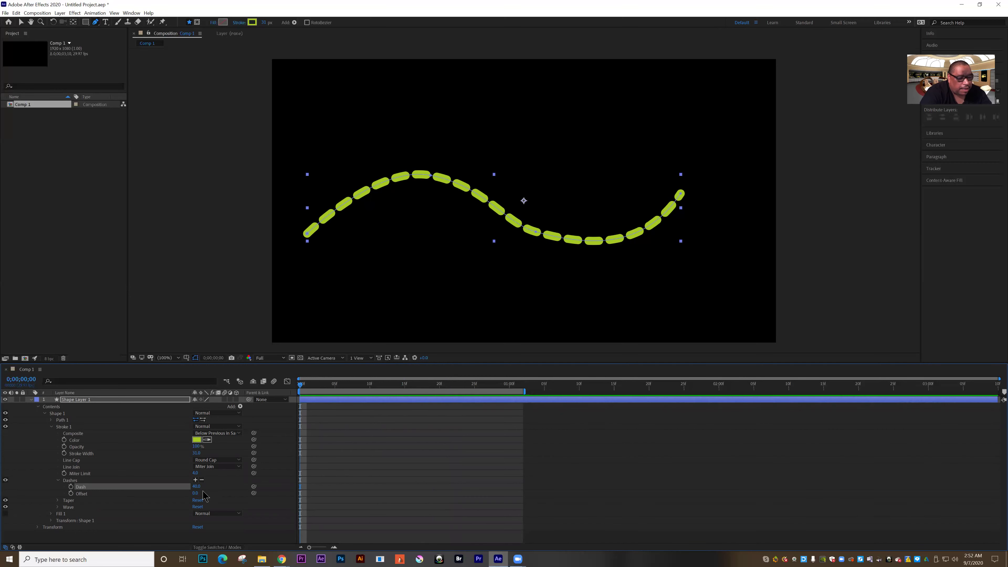
click(71, 487)
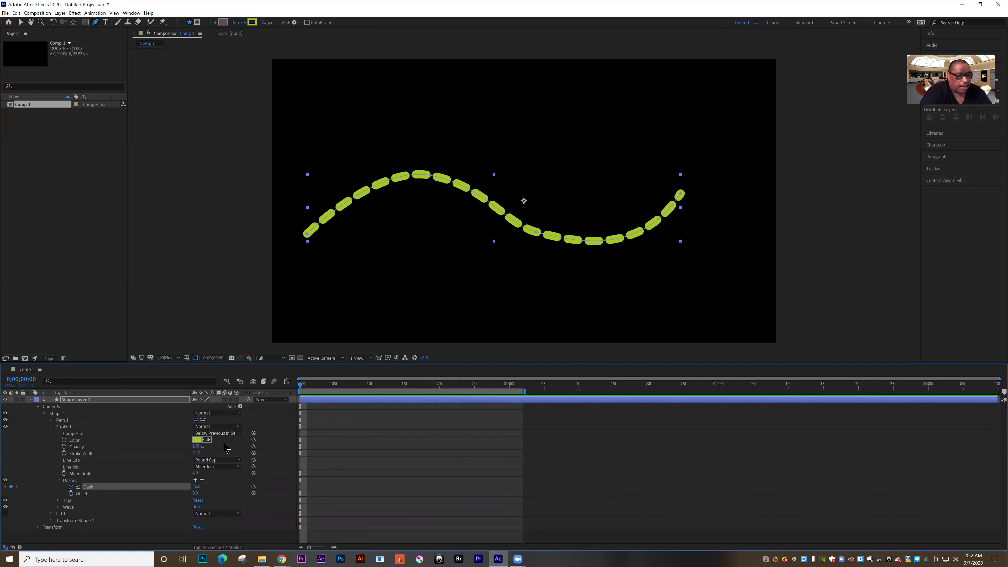
drag(334, 391, 512, 400)
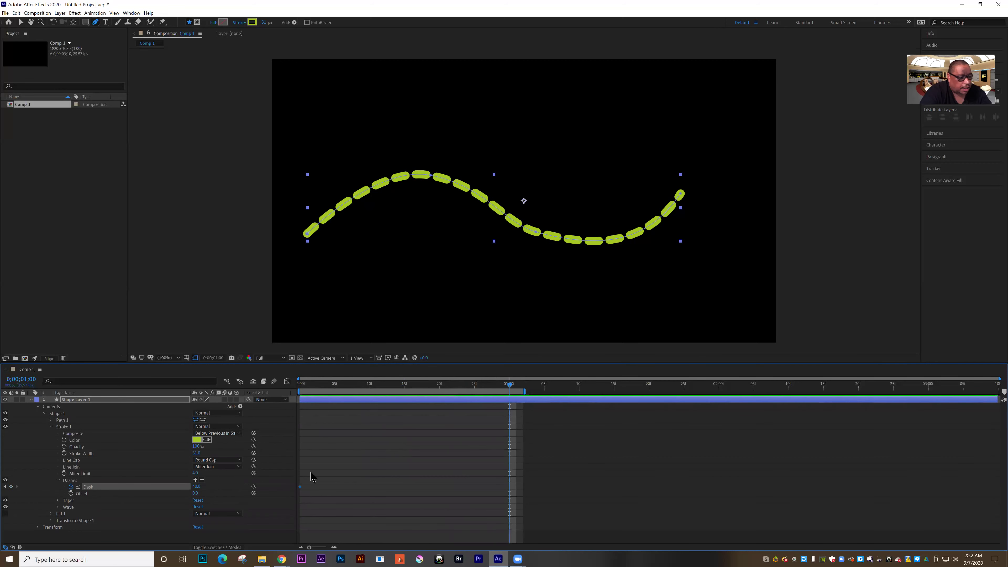
mouse_move(195, 486)
mouse_down()
mouse_move(218, 487)
mouse_move(195, 487)
mouse_up()
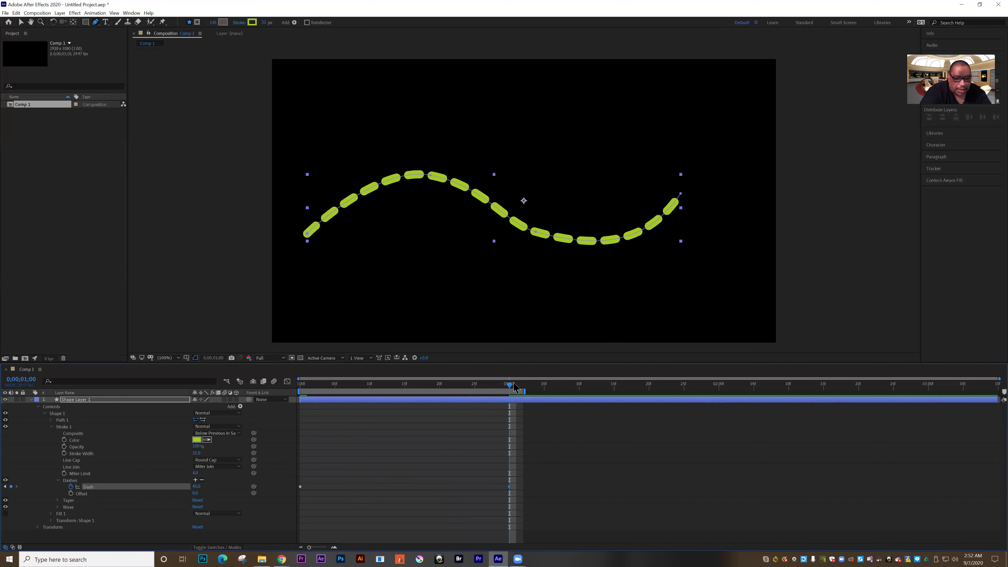
Step: Keyframe the dash Offset at frame 0 and raise it to 278 at one second
key(Home)
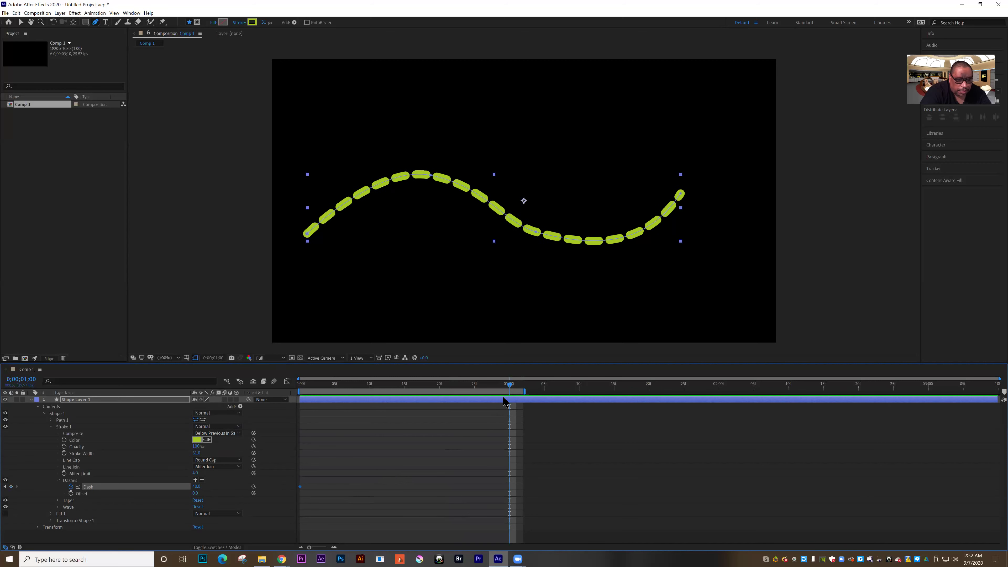
click(71, 493)
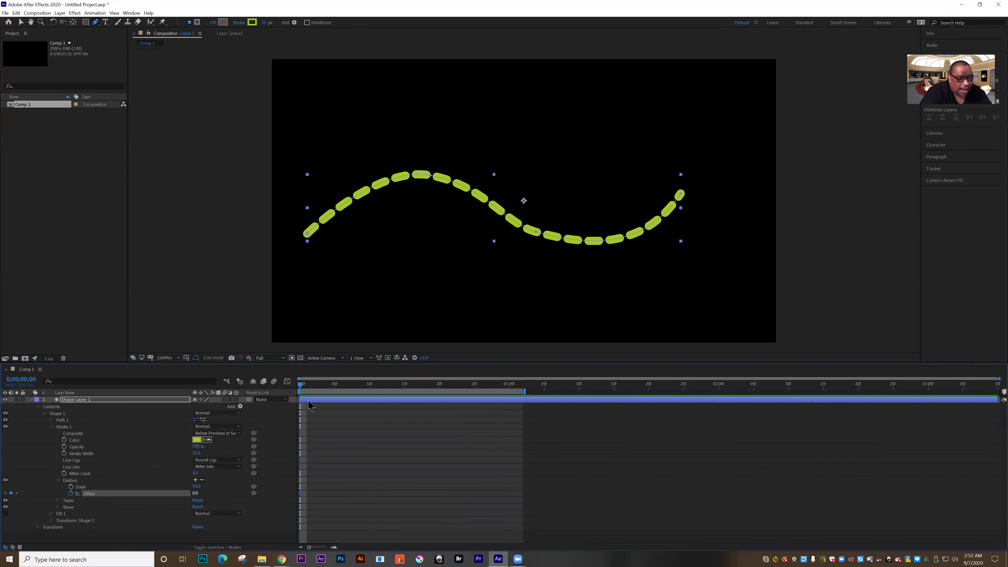
drag(304, 387, 517, 401)
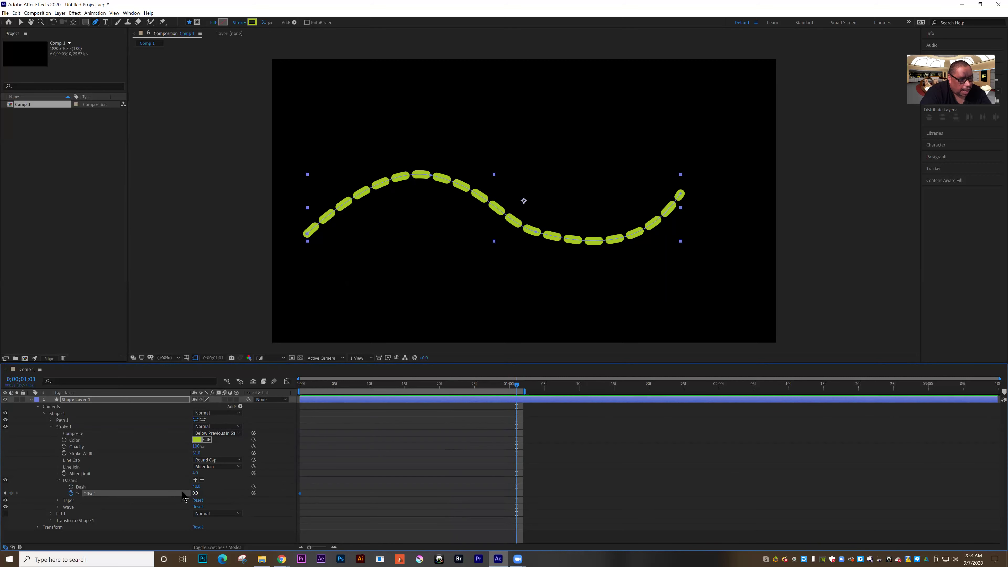
drag(195, 492, 321, 498)
Step: Preview the crawling dashes, then stop and return to an early frame
key(space)
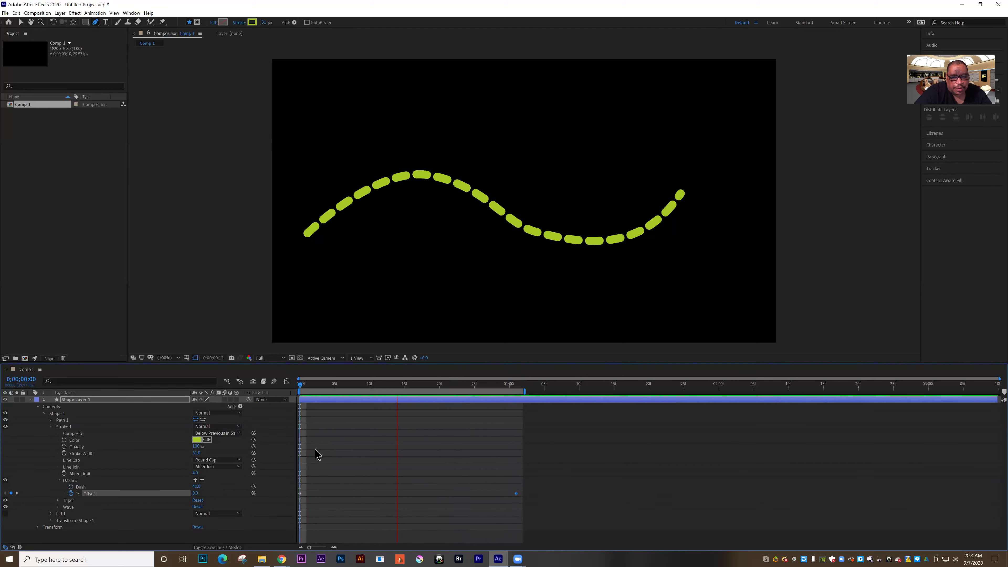
key(space)
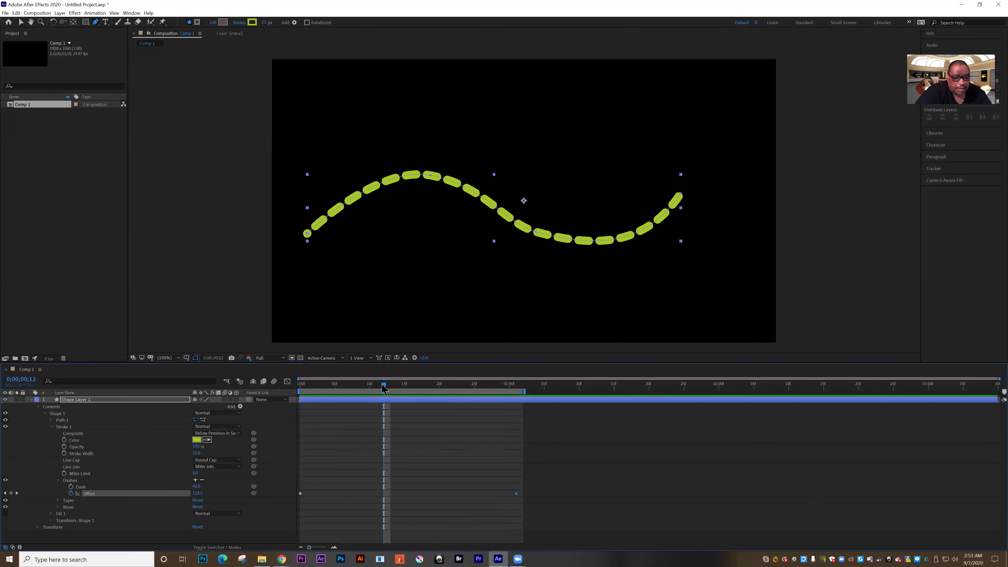
drag(383, 388, 334, 392)
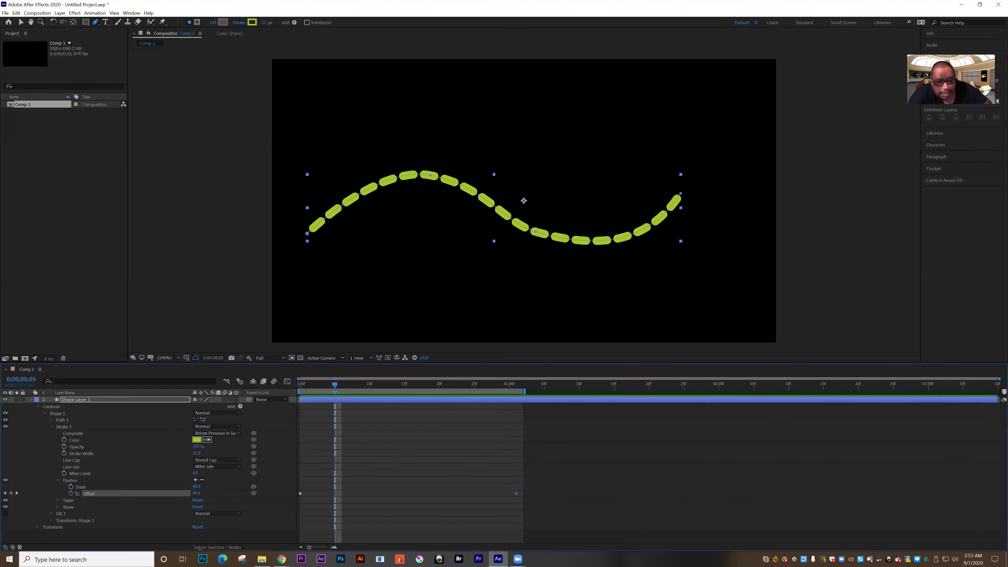